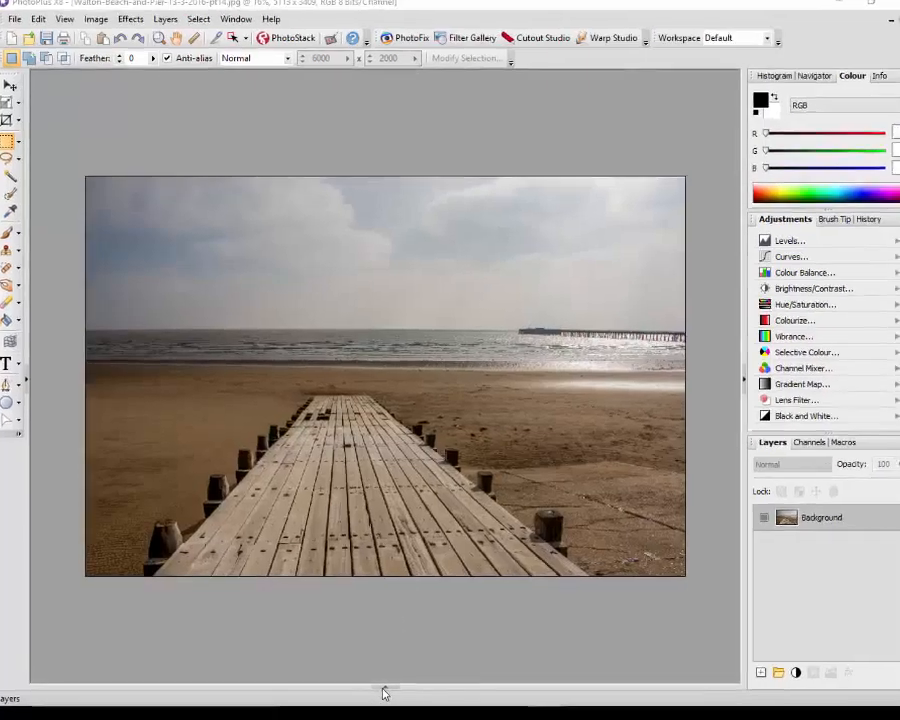
- View the Texture_074.jpg document, and browse the Serif Textures and Overlays pts 1-2 folder and its Textures pt 2 subfolder in File Explorer
left_click(378, 686)
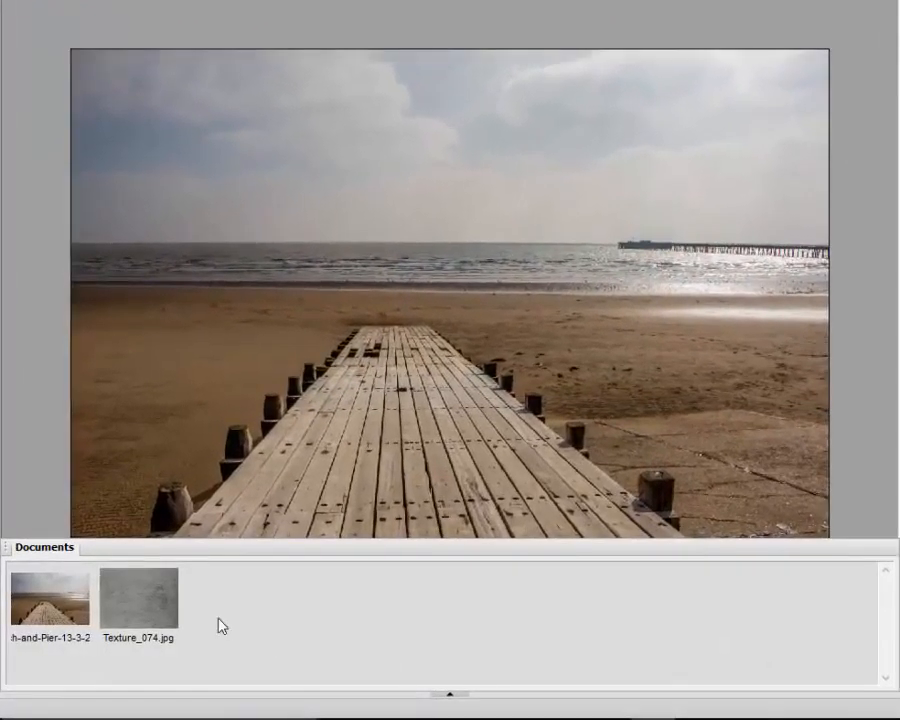
left_click(160, 614)
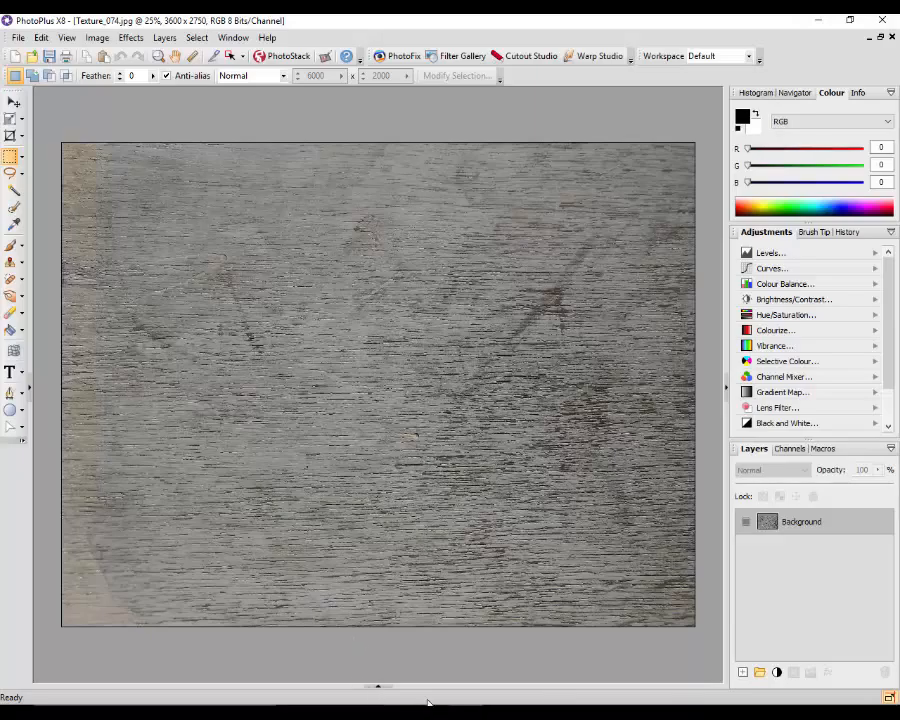
mouse_move(358, 704)
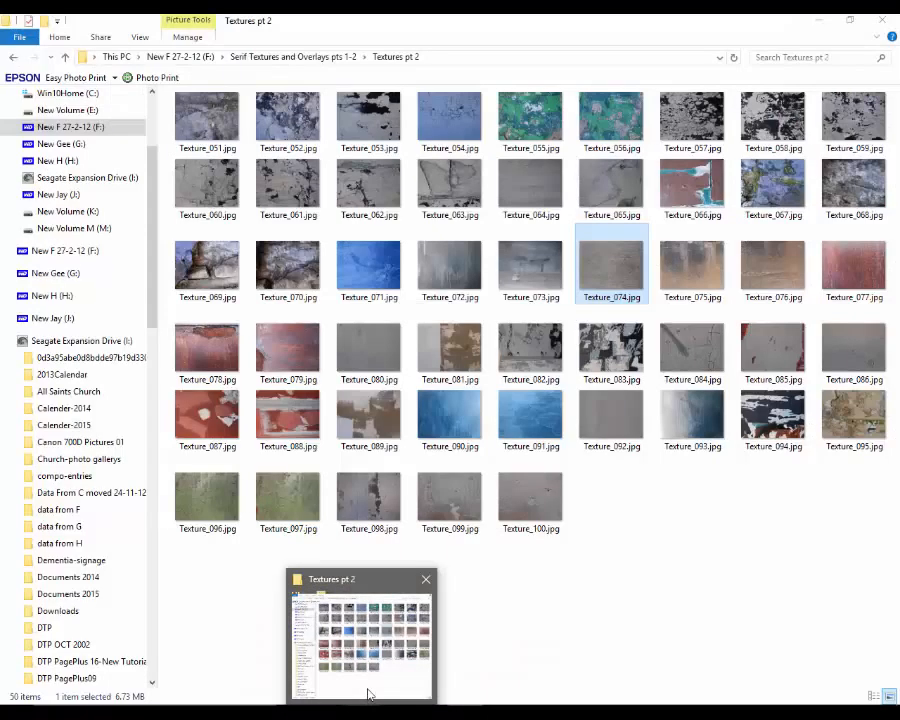
left_click(385, 672)
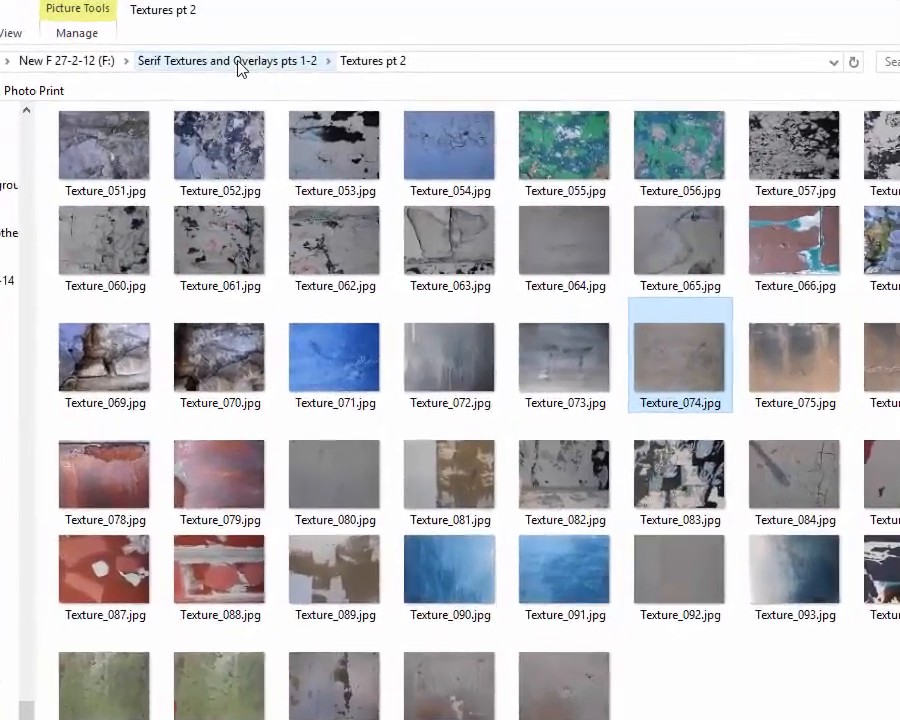
left_click(305, 63)
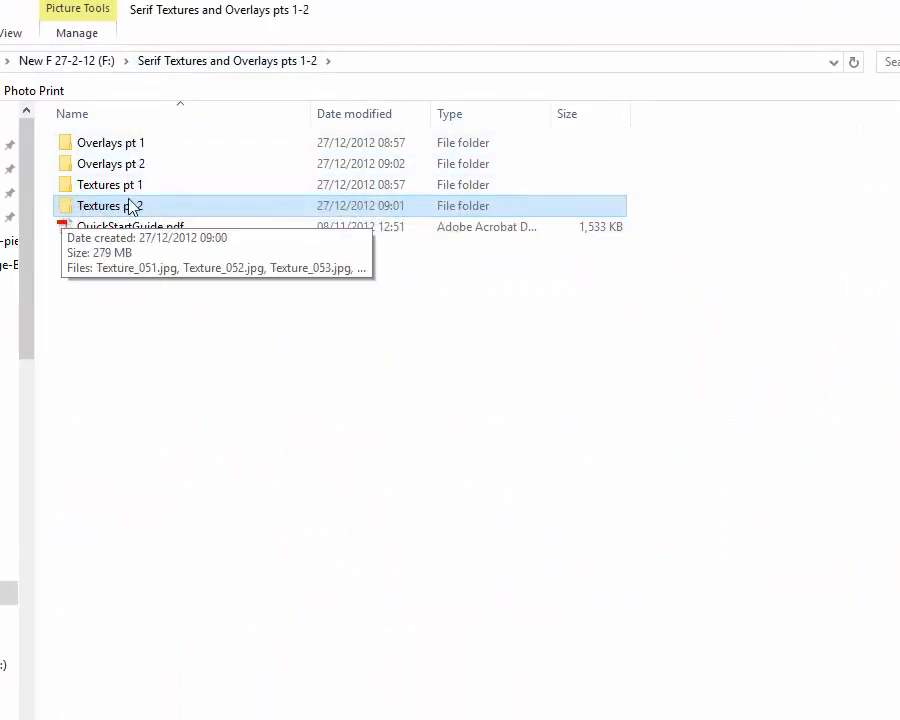
double_click(64, 213)
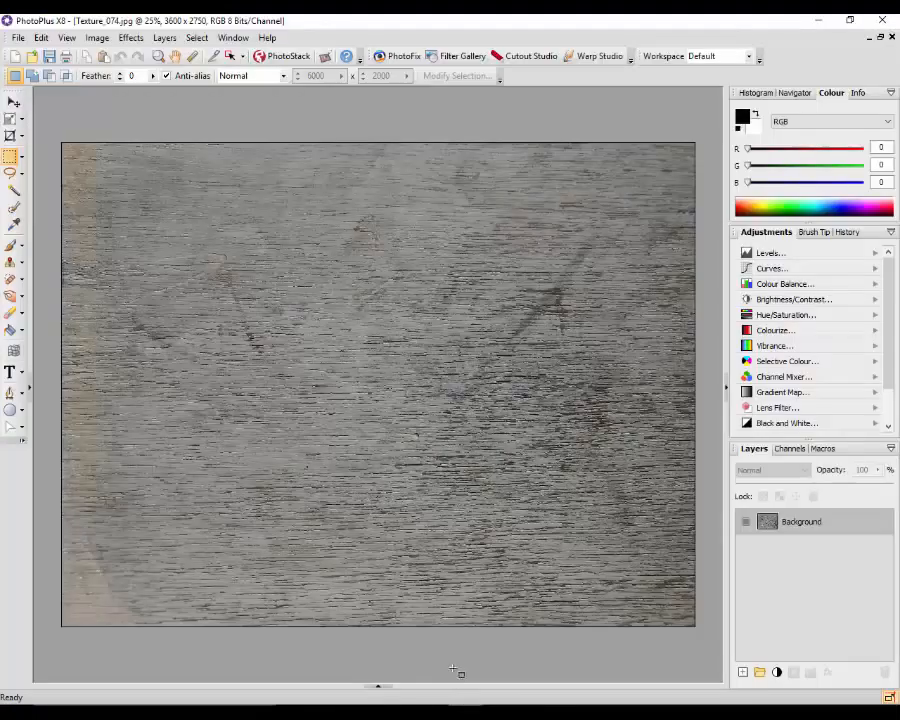
- Return to PhotoPlus and view the Walton-Beach-and-Pier-13-3-2016-pt14.jpg photo with the open-documents strip collapsed
left_click(377, 687)
left_click(99, 628)
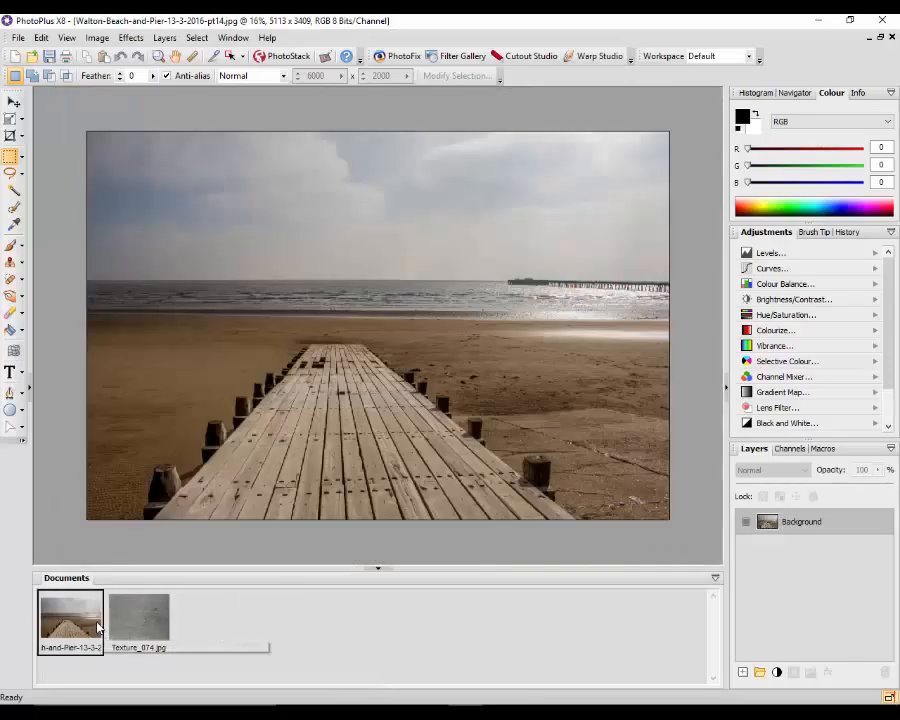
left_click(377, 568)
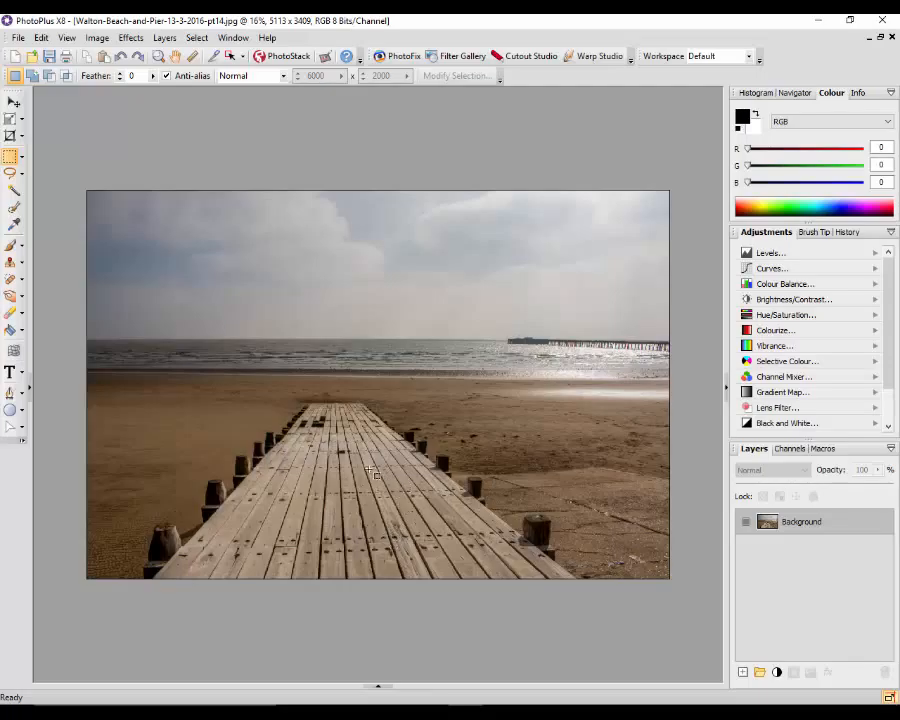
- In Texture_074.jpg, duplicate the Background layer within the same document and hide the original Background layer
left_click(378, 687)
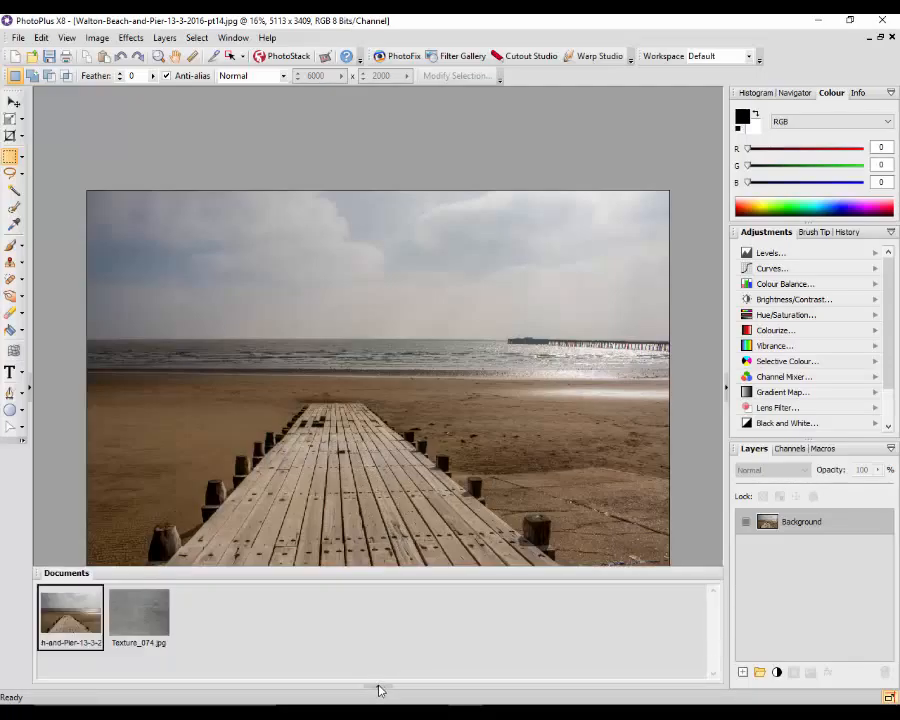
left_click(135, 625)
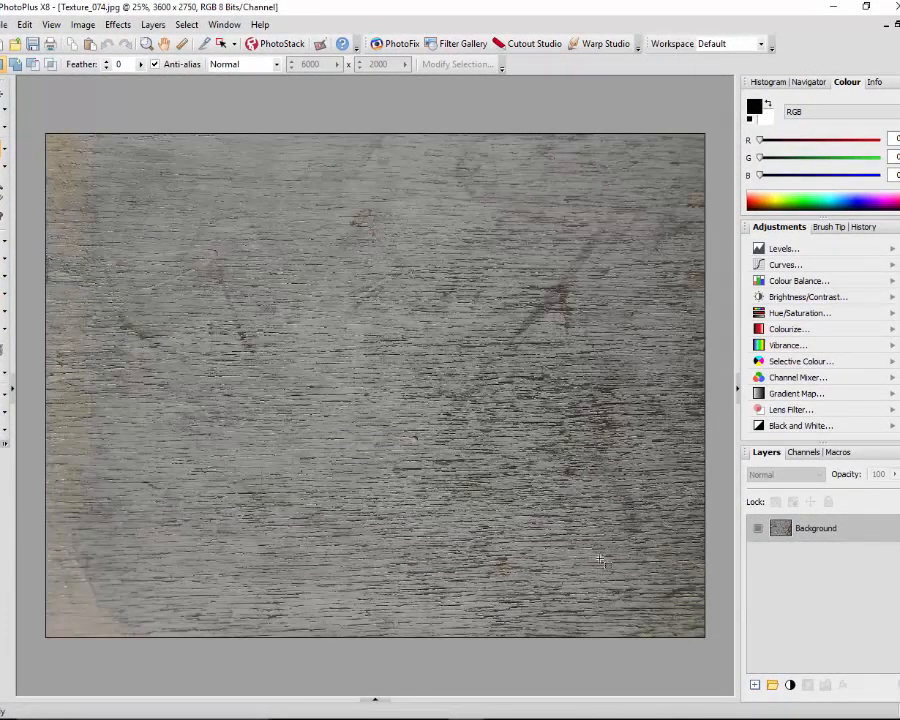
right_click(855, 530)
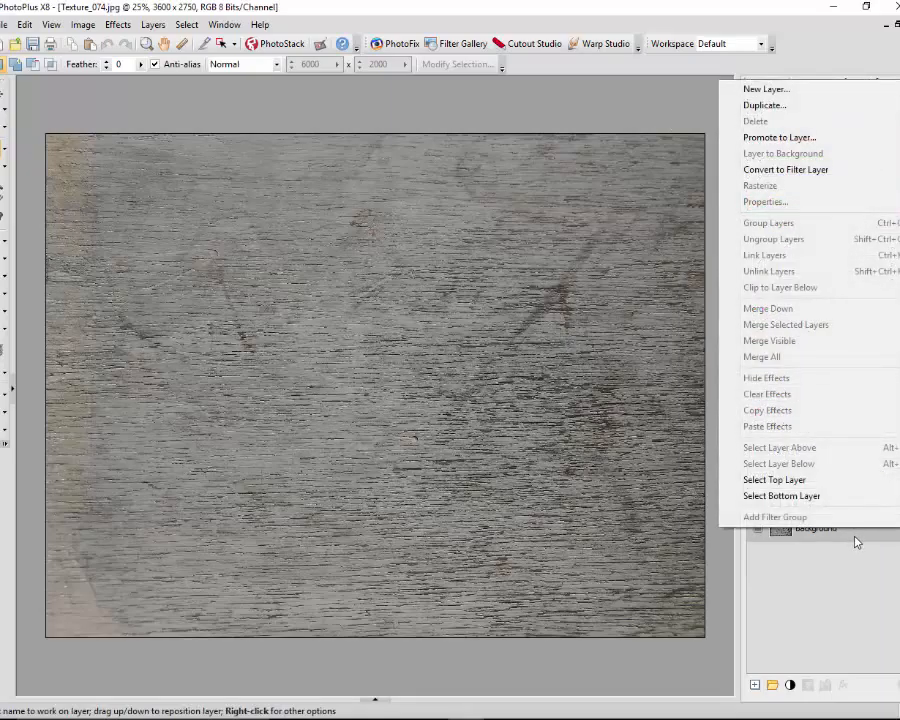
left_click(855, 561)
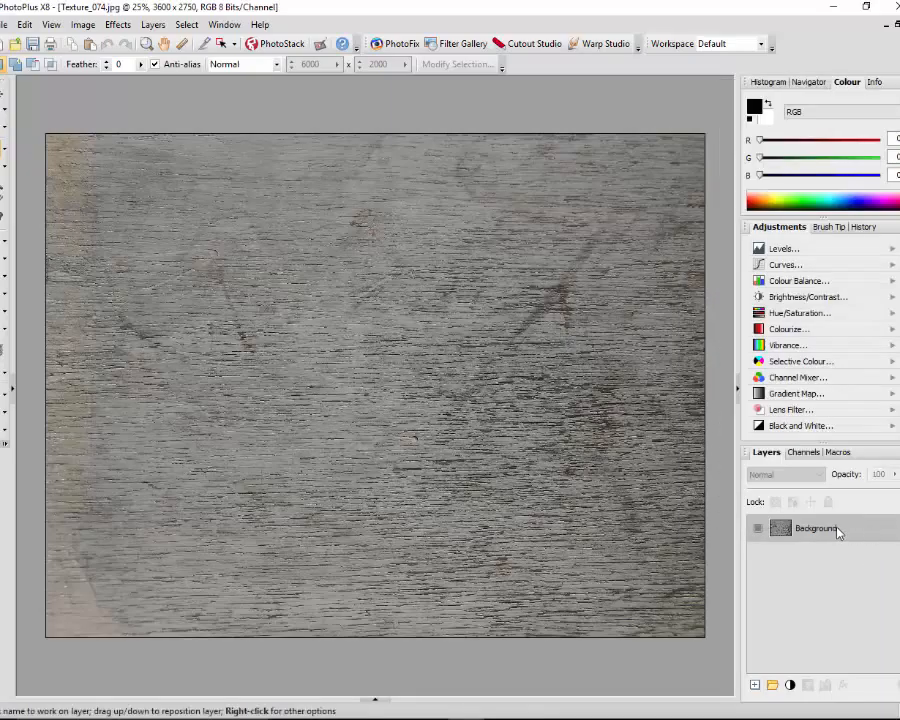
right_click(860, 527)
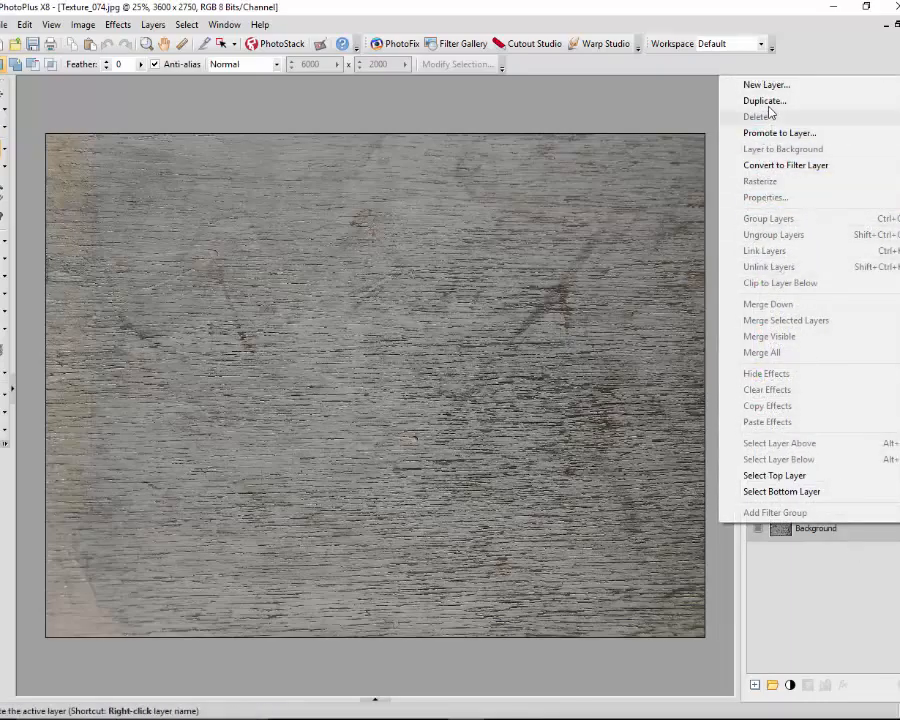
left_click(770, 102)
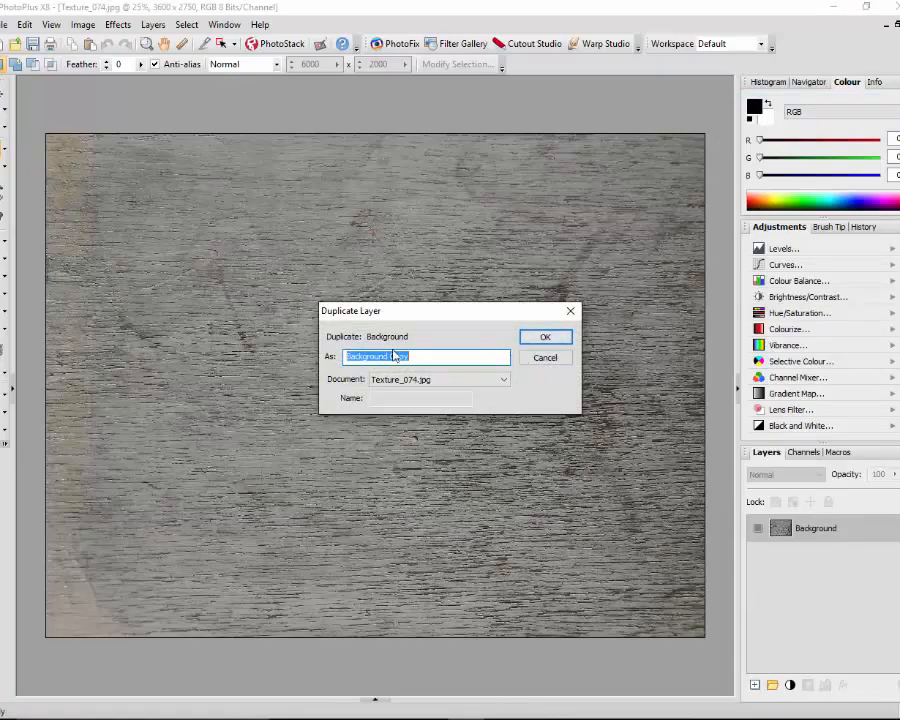
left_click(557, 339)
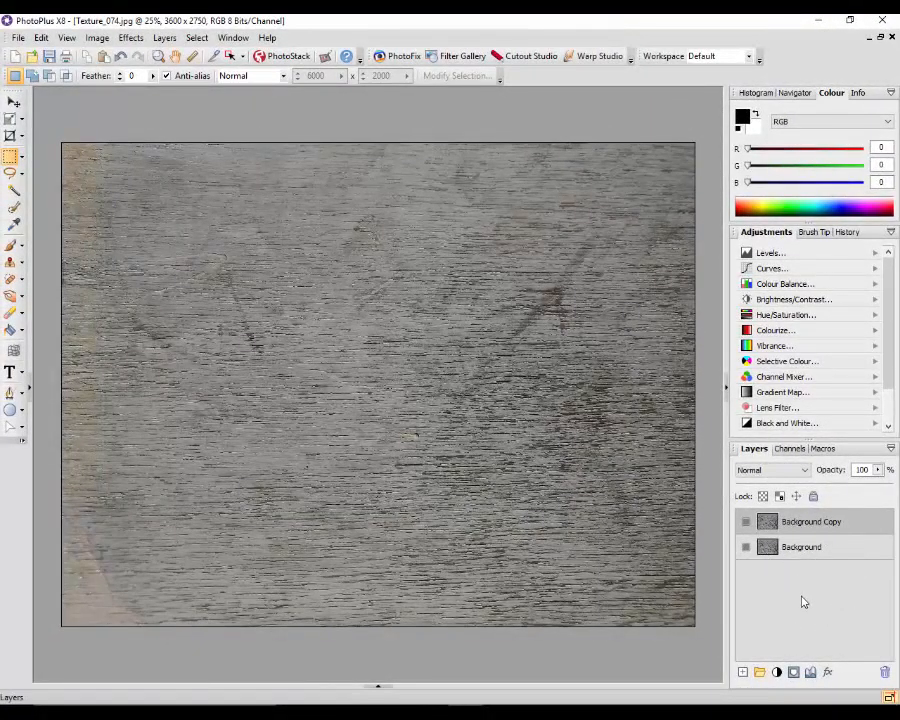
left_click(746, 550)
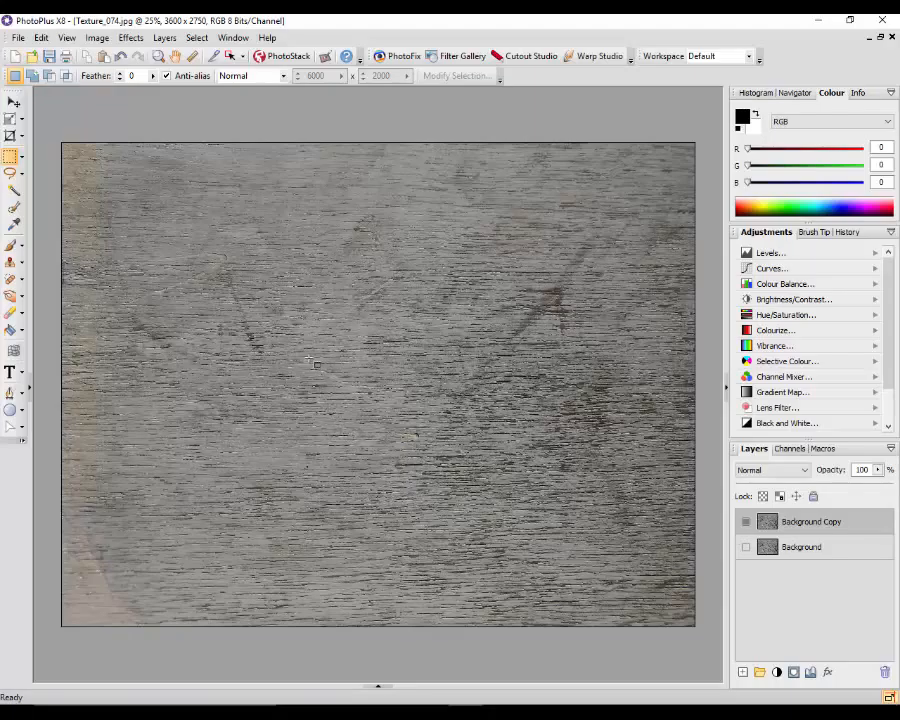
- Select the whole Walton-Beach-and-Pier-13-3-2016-pt14.jpg image and copy it to the clipboard
left_click(379, 688)
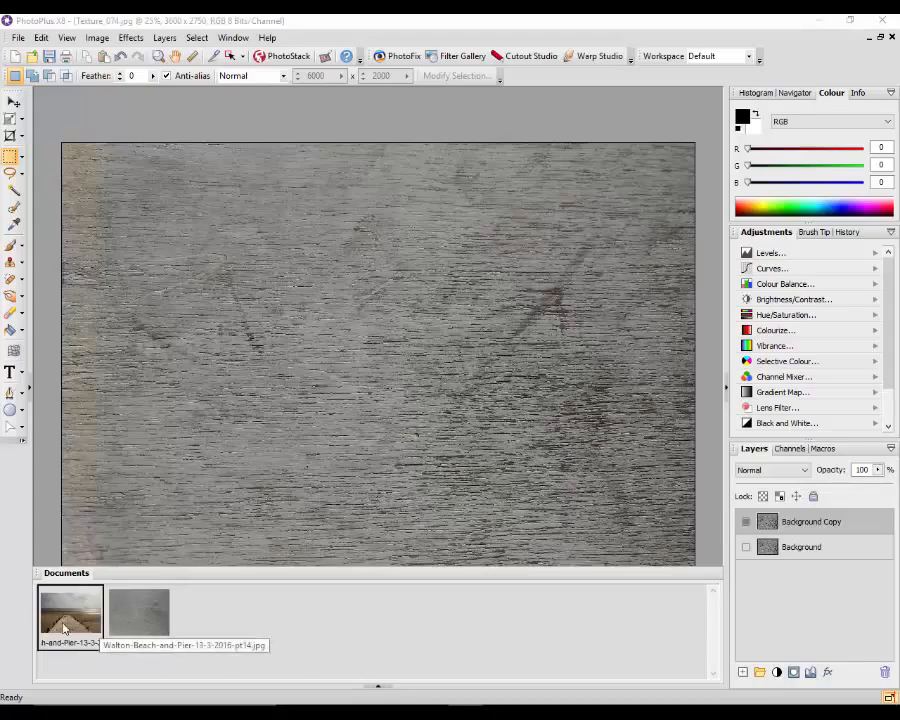
left_click(70, 615)
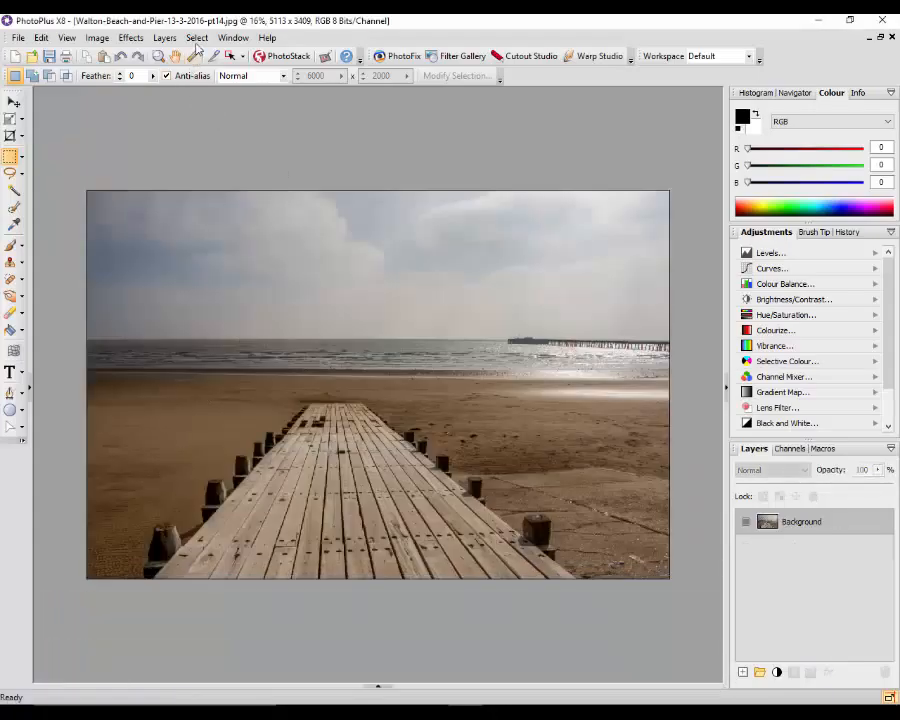
left_click(197, 38)
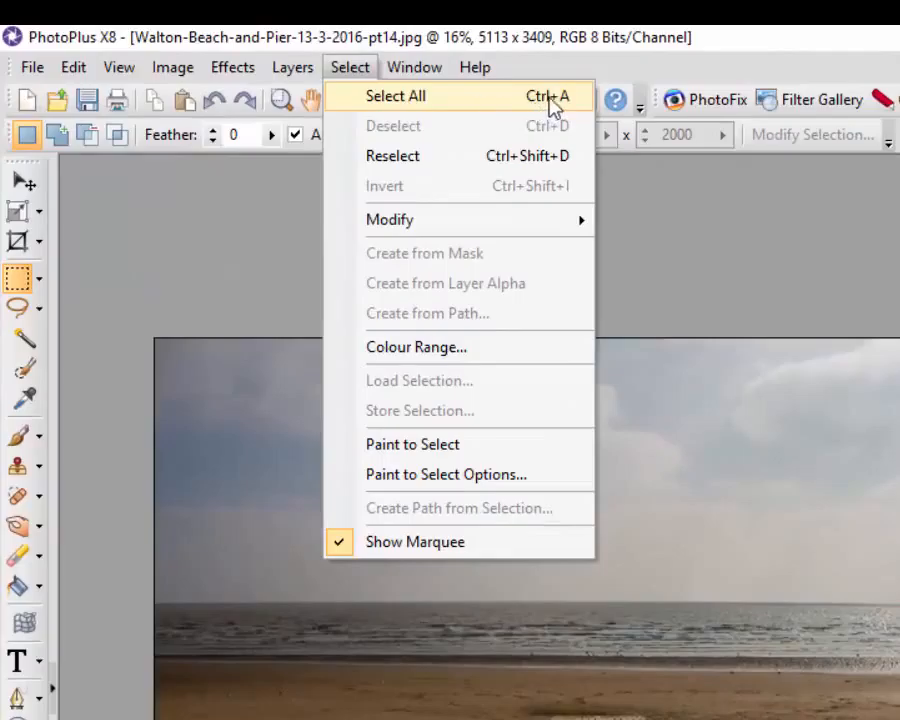
left_click(455, 97)
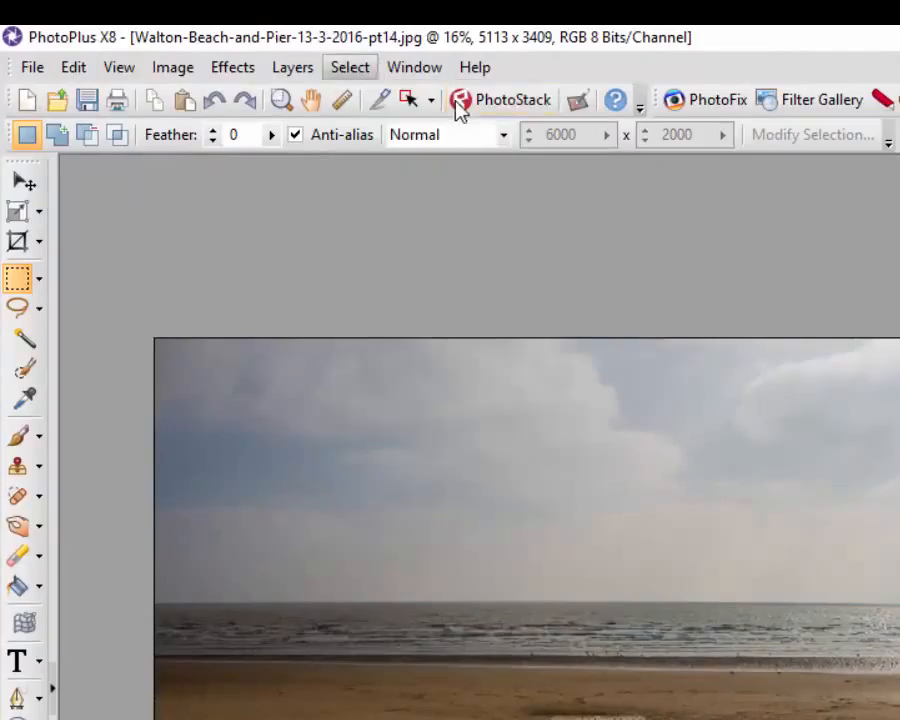
left_click(73, 68)
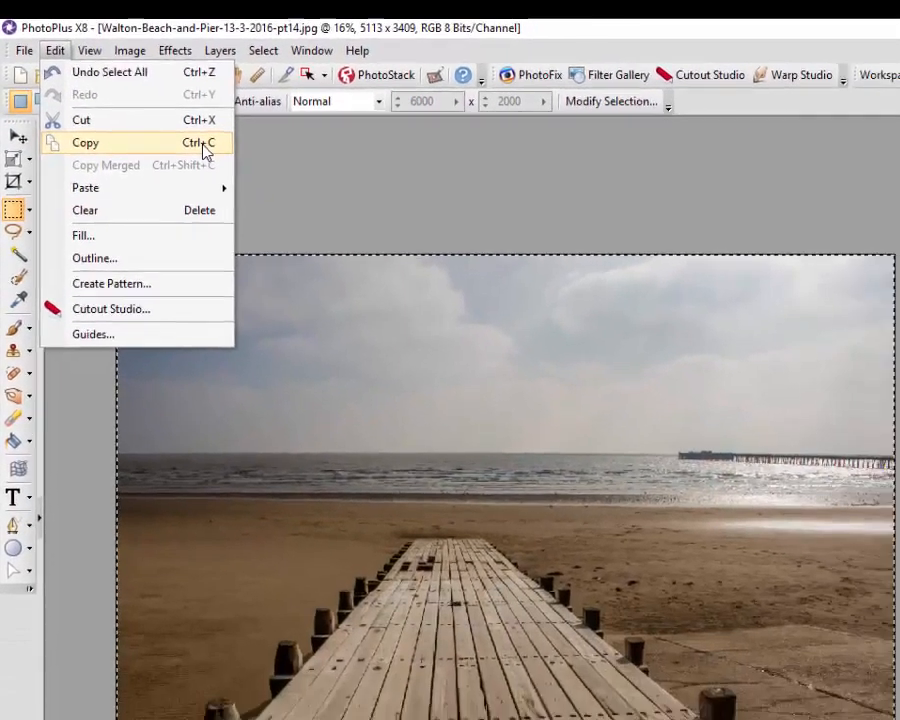
left_click(270, 190)
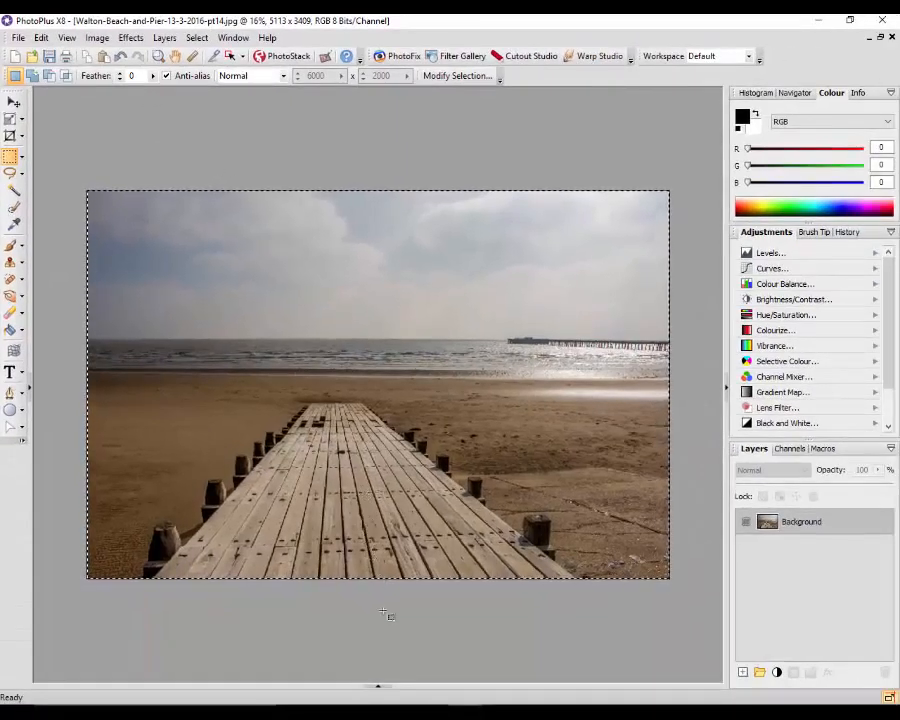
- Paste the copied beach photo into Texture_074.jpg as a new layer above the texture
mouse_move(380, 688)
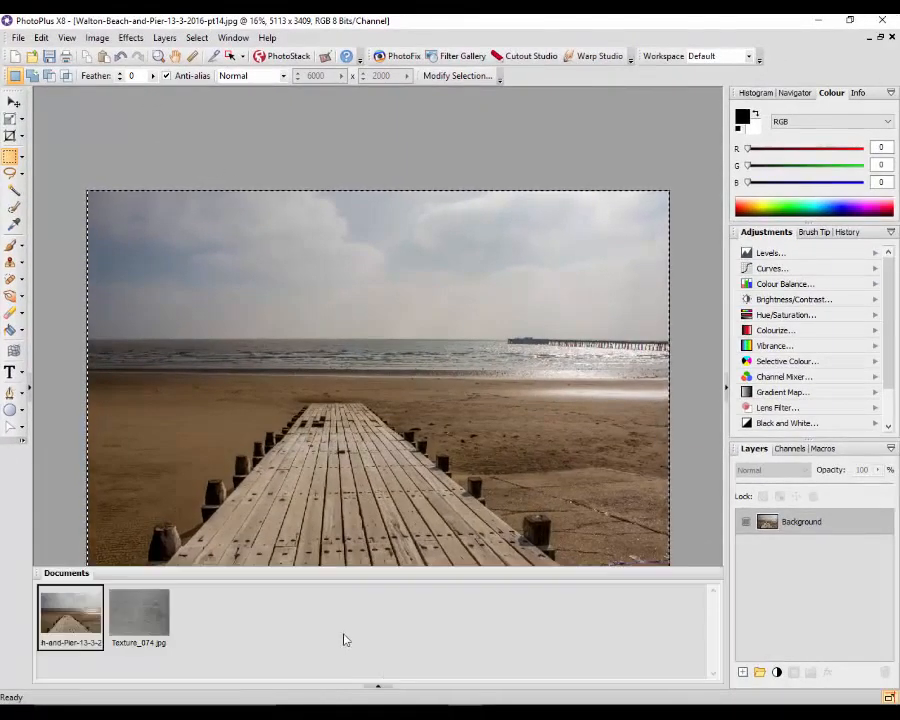
left_click(145, 620)
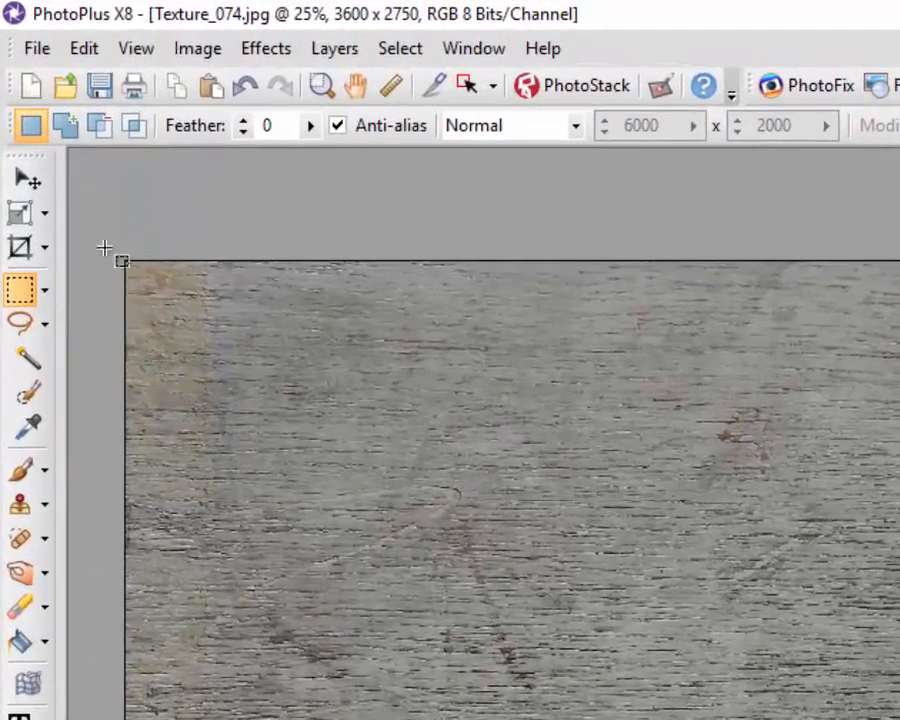
left_click(71, 46)
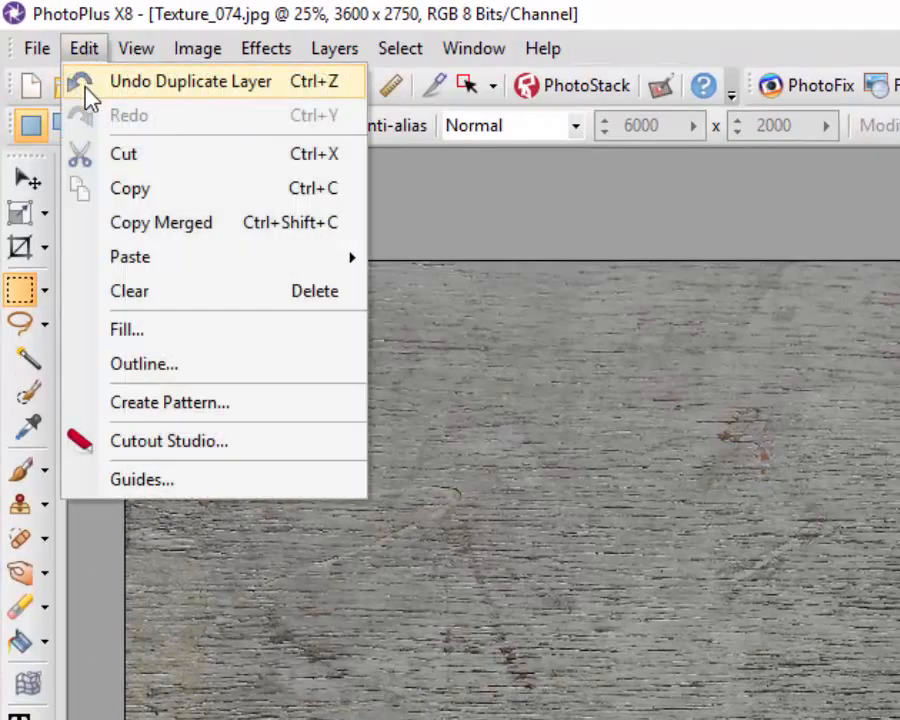
mouse_move(261, 255)
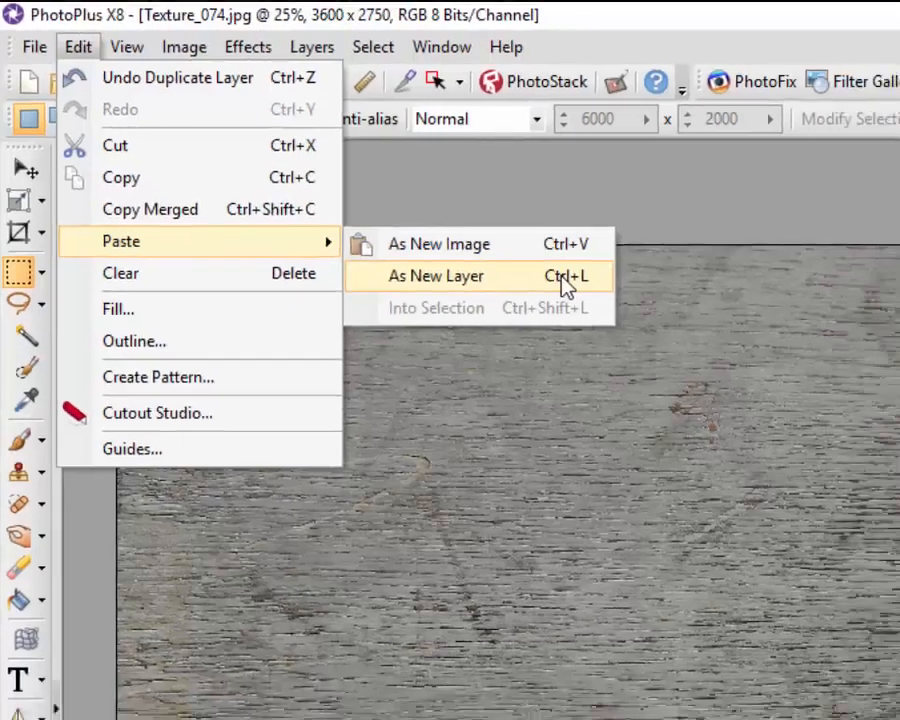
left_click(607, 300)
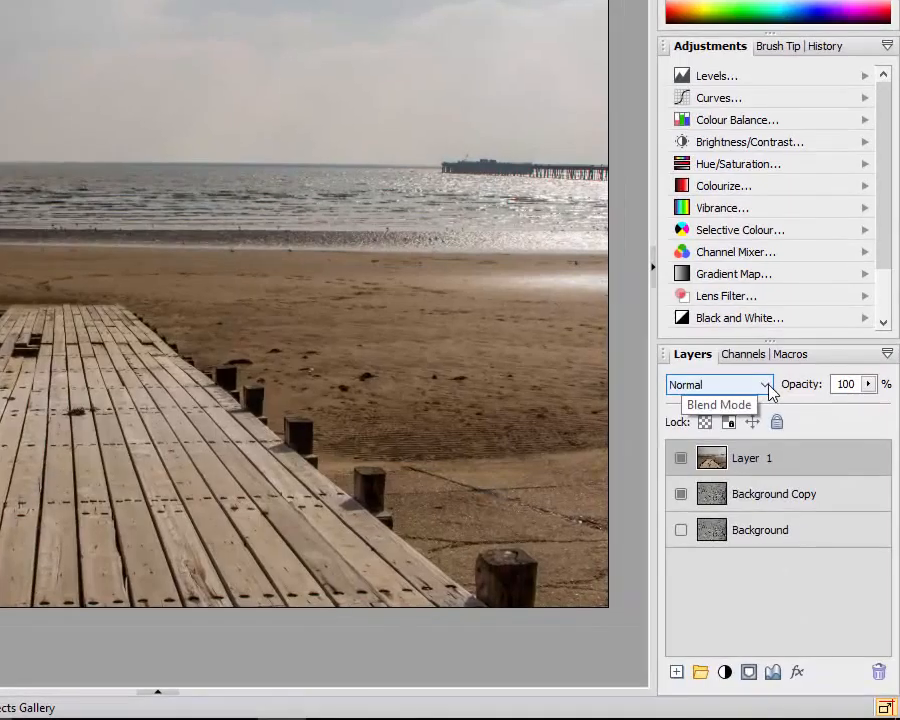
- Preview Layer 1 with the blend modes from Dissolve through Lightness, comparing how each mixes the photo with the wood texture
left_click(806, 472)
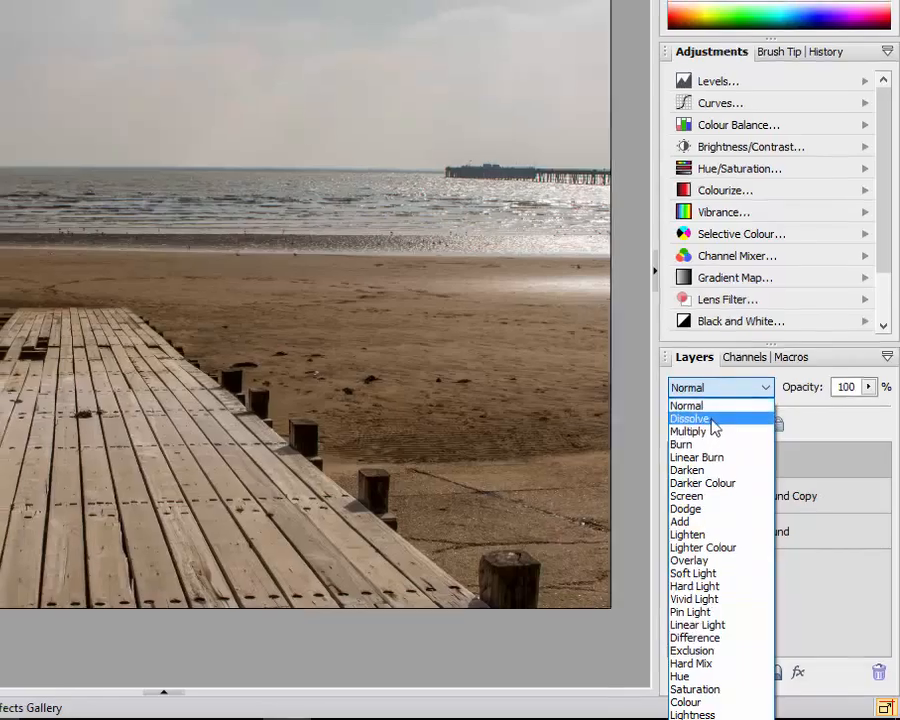
left_click(713, 427)
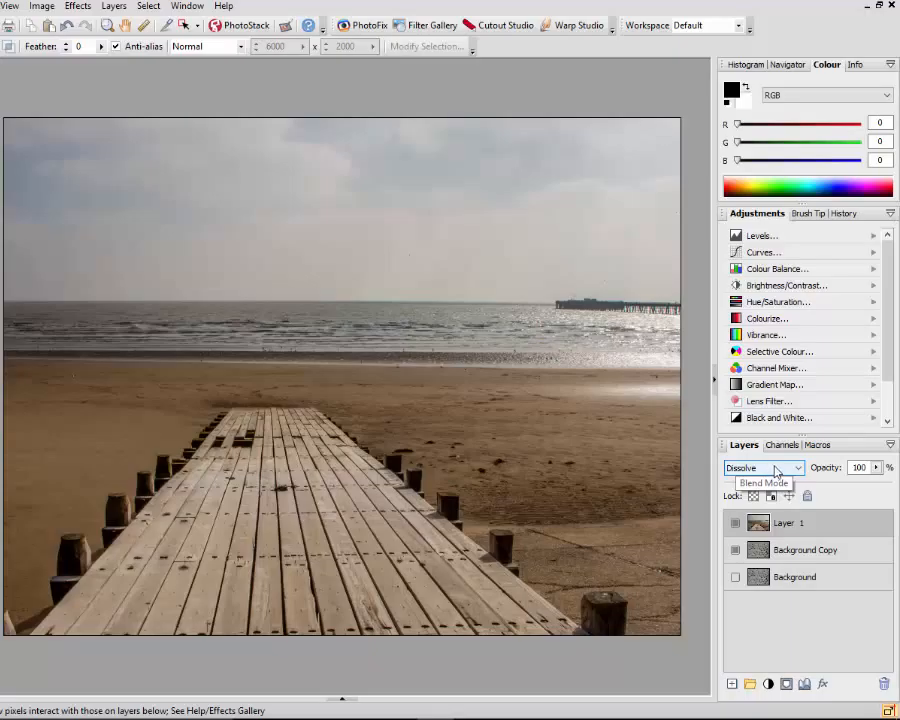
scroll(777, 472, "down", 1)
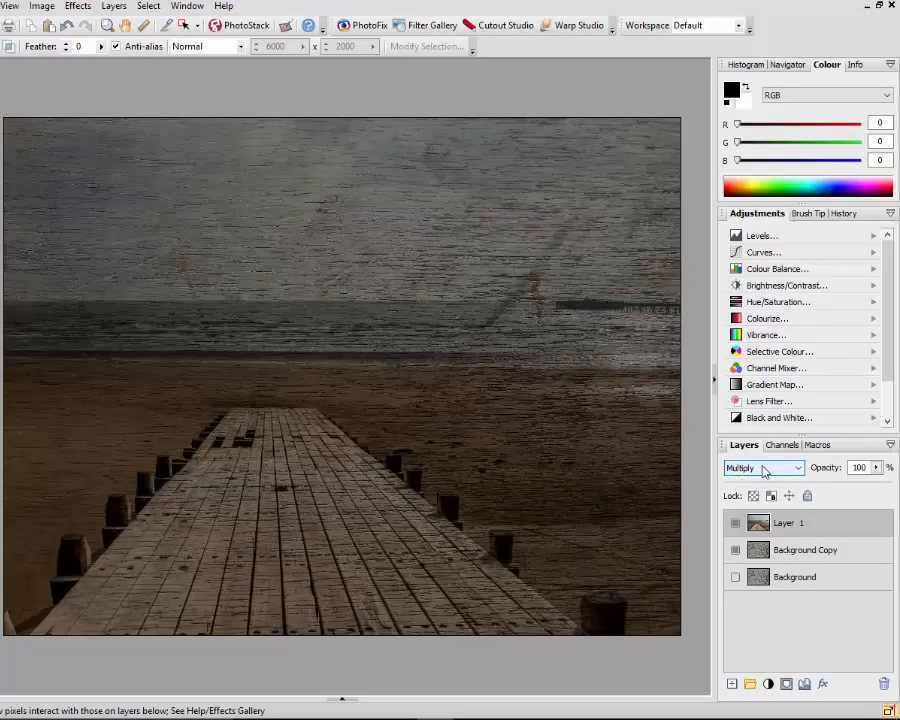
scroll(764, 472, "down", 1)
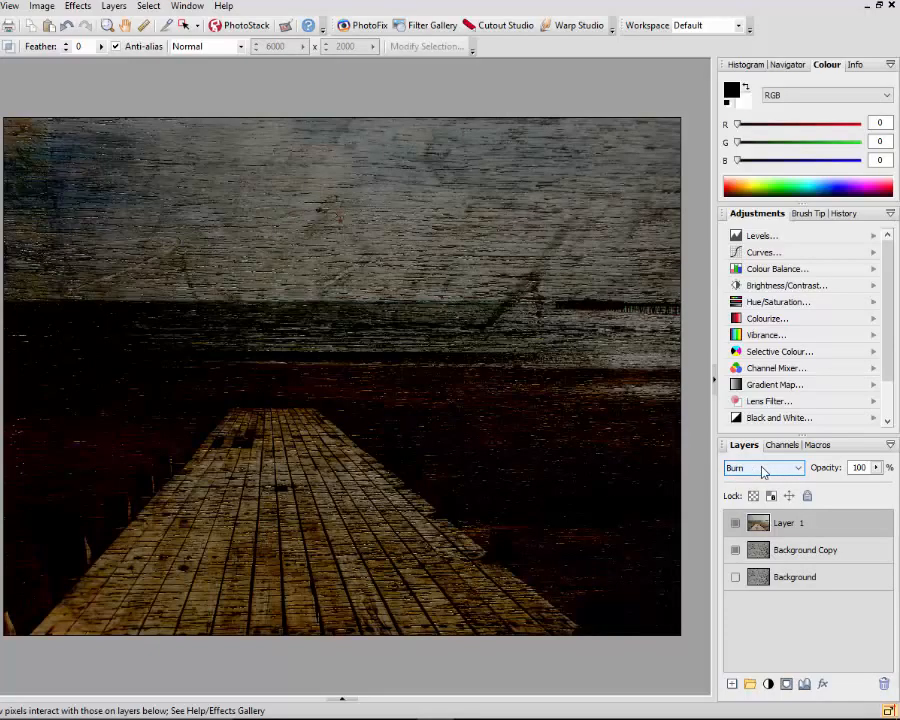
scroll(764, 472, "down", 1)
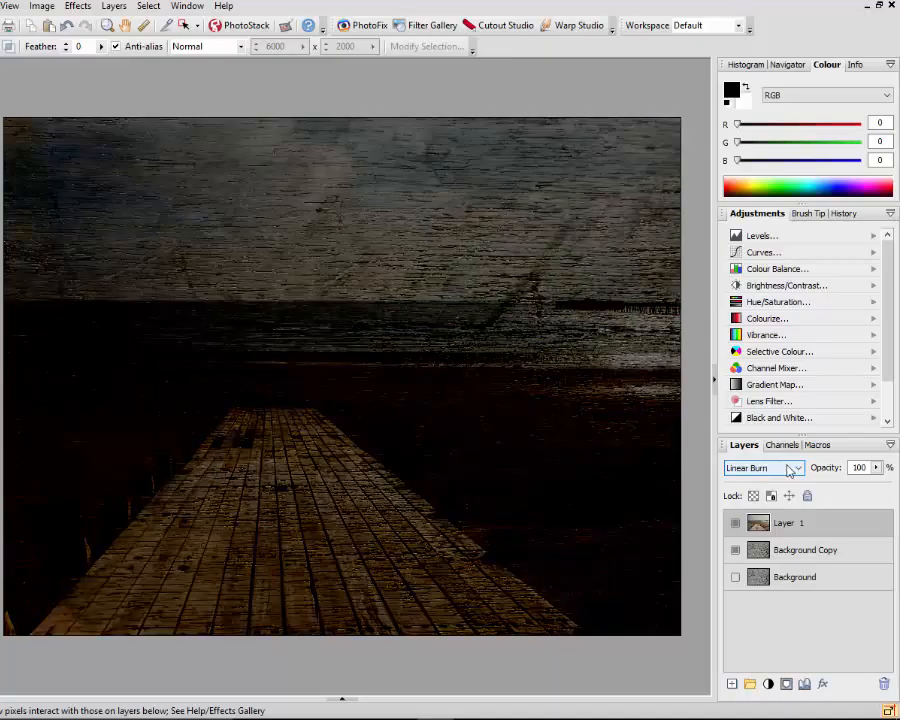
scroll(789, 470, "down", 1)
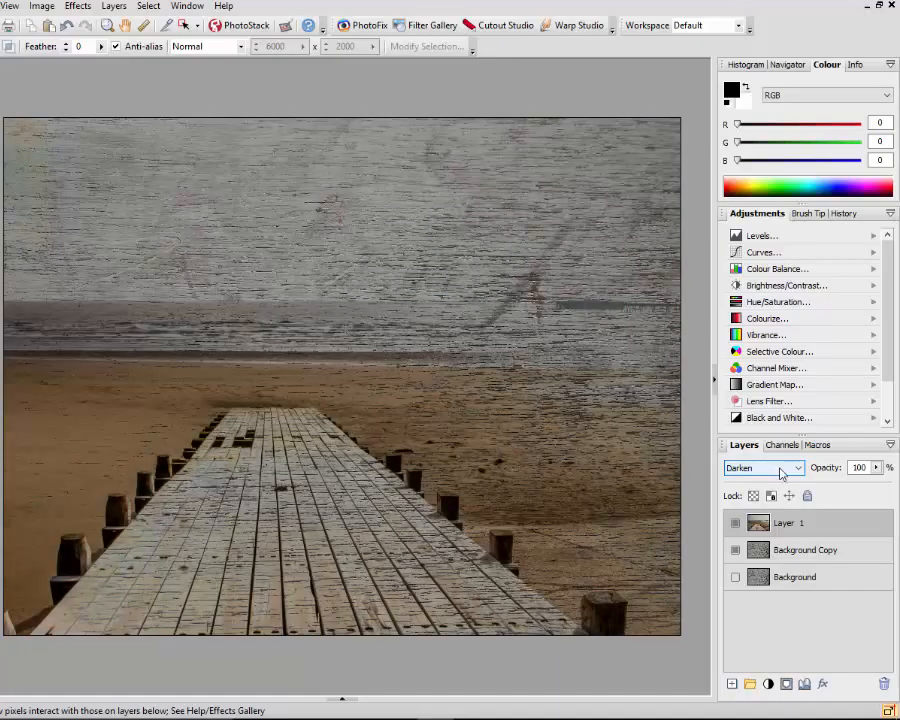
scroll(782, 472, "down", 1)
scroll(782, 472, "down", 1)
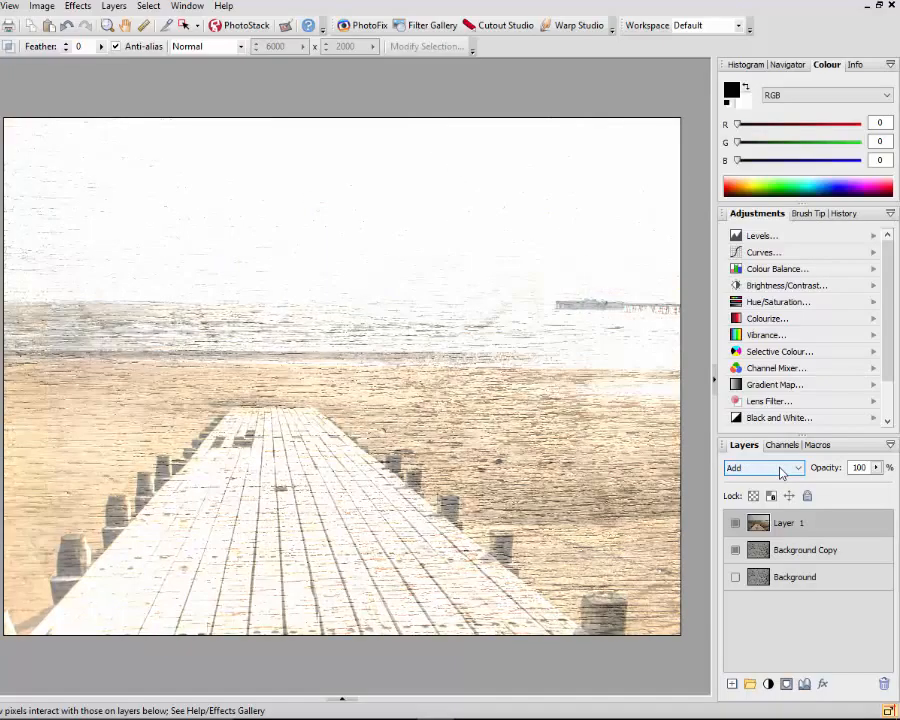
scroll(782, 472, "down", 1)
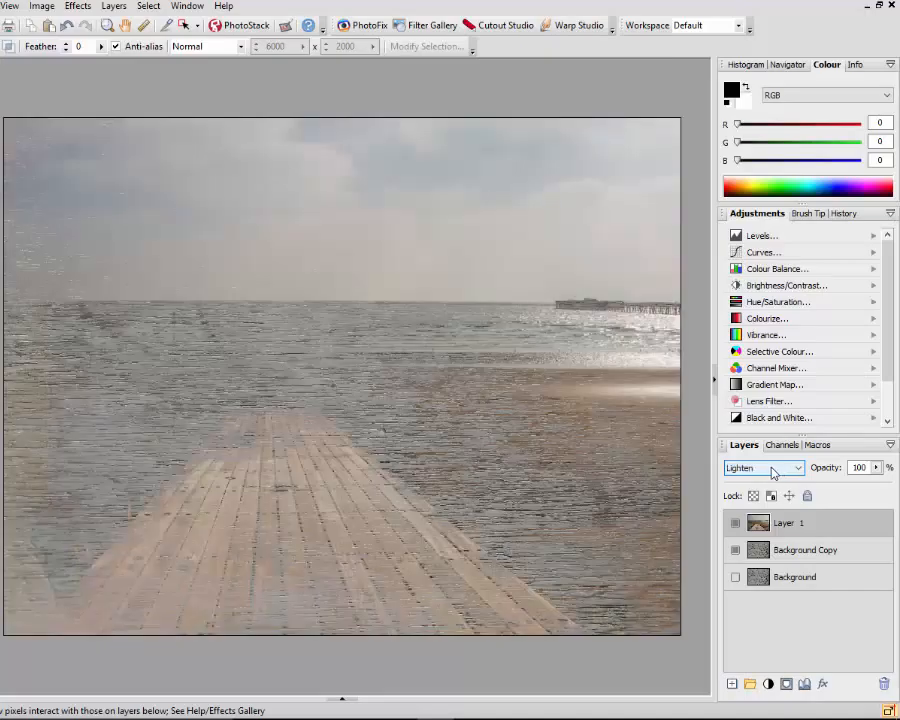
scroll(772, 473, "down", 1)
scroll(772, 473, "down", 1)
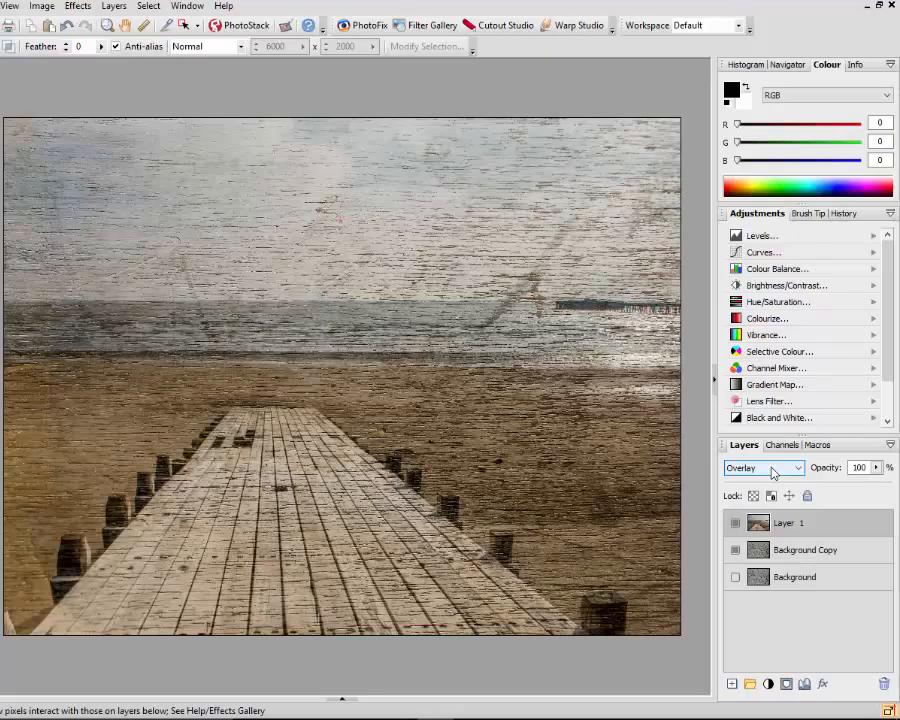
scroll(772, 472, "down", 1)
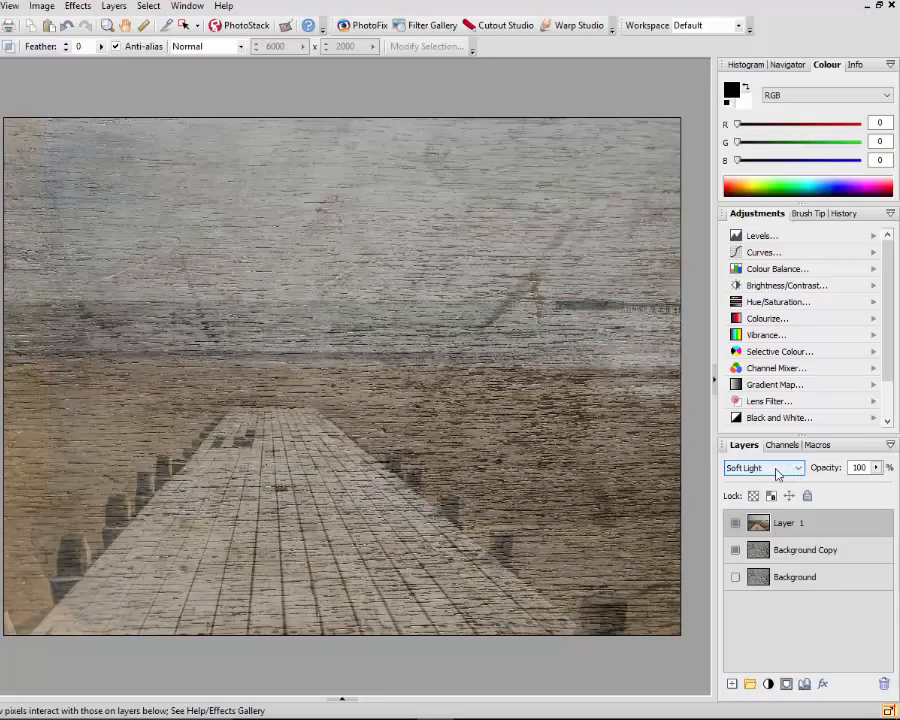
scroll(778, 474, "down", 1)
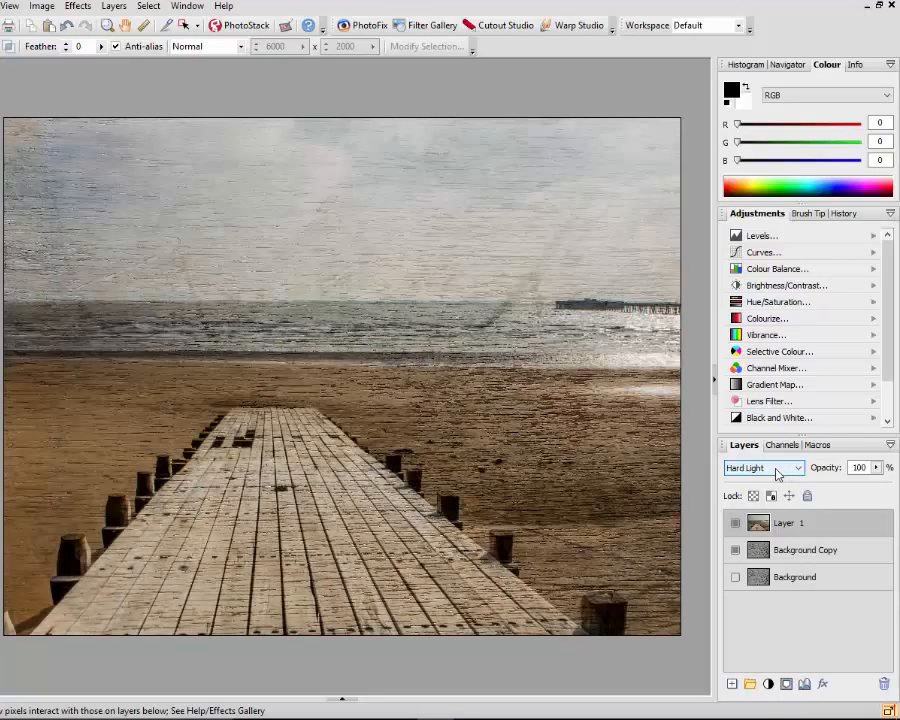
scroll(778, 474, "down", 1)
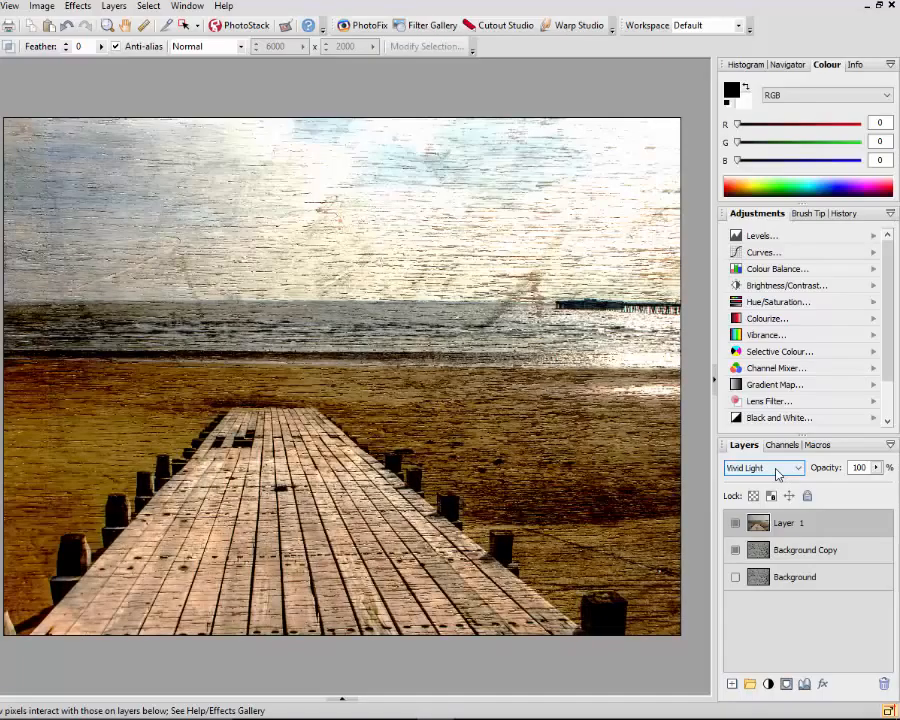
scroll(778, 474, "down", 1)
scroll(778, 474, "up", 1)
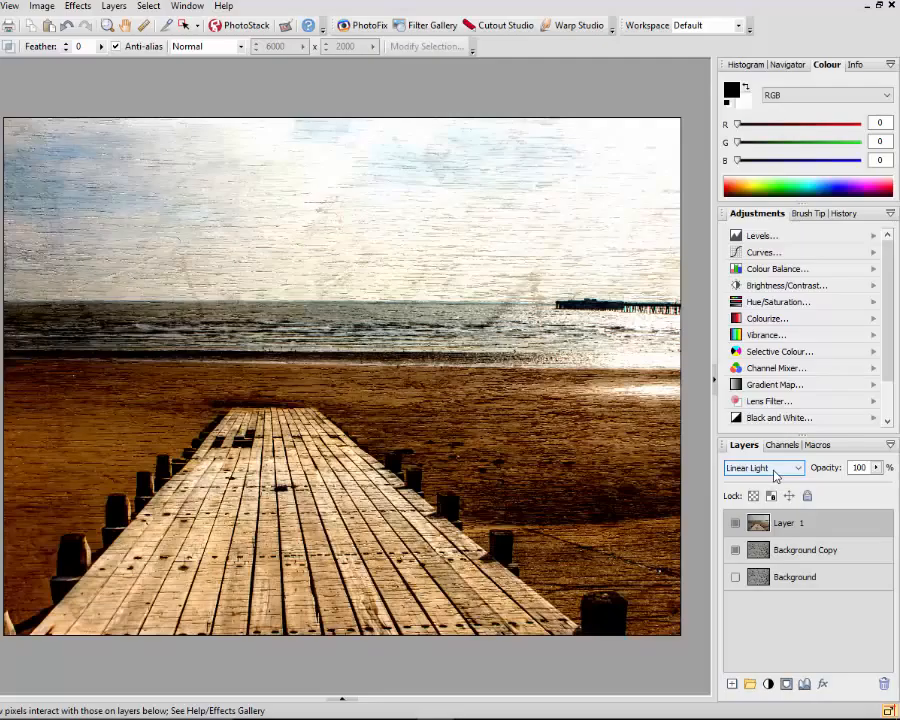
scroll(778, 474, "down", 2)
scroll(778, 474, "down", 1)
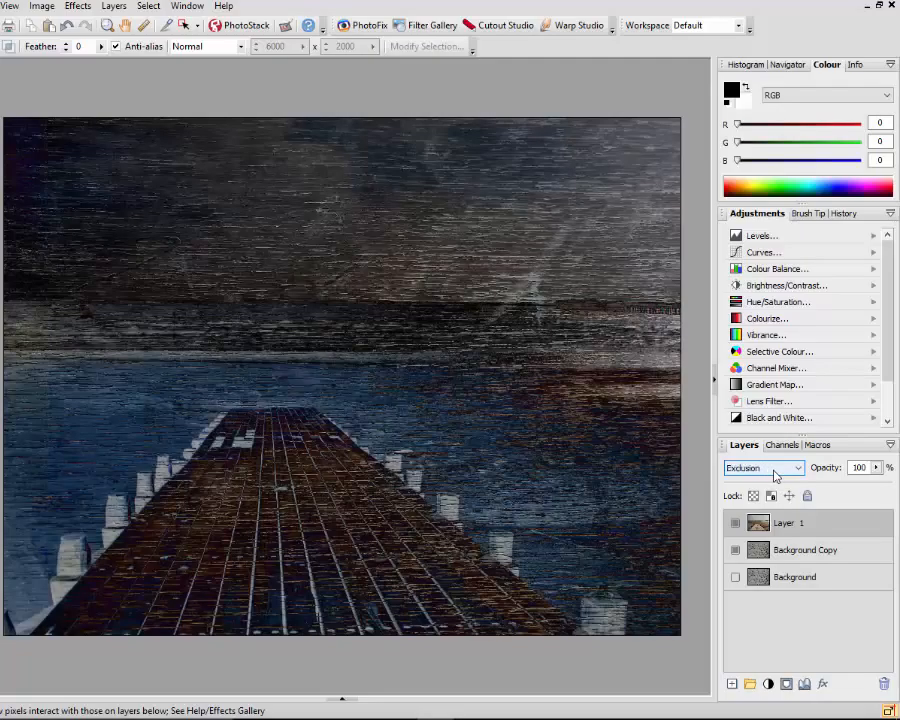
scroll(778, 474, "up", 2)
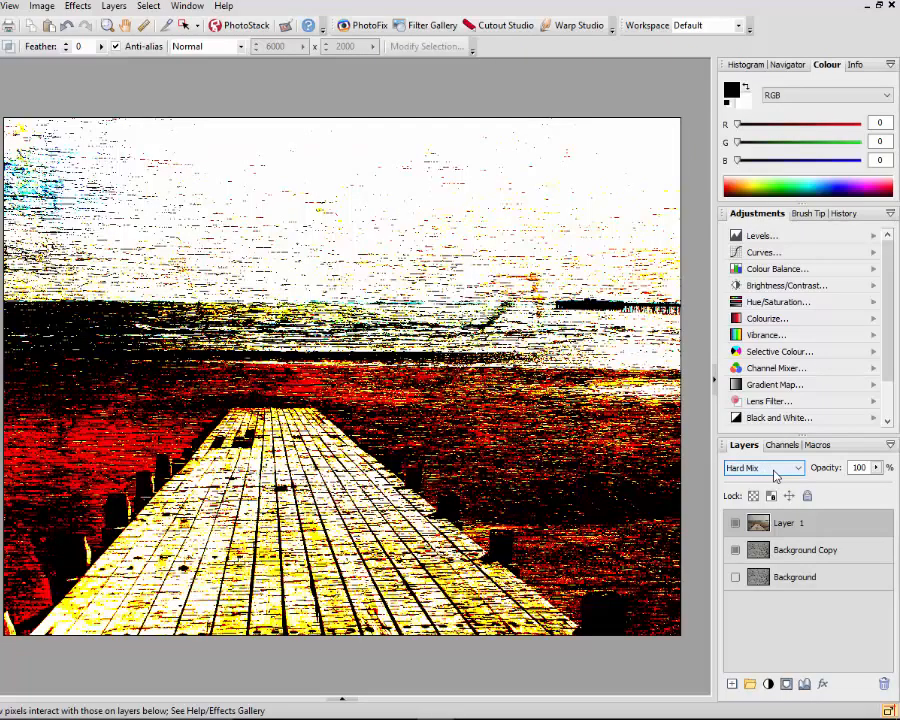
scroll(778, 474, "down", 3)
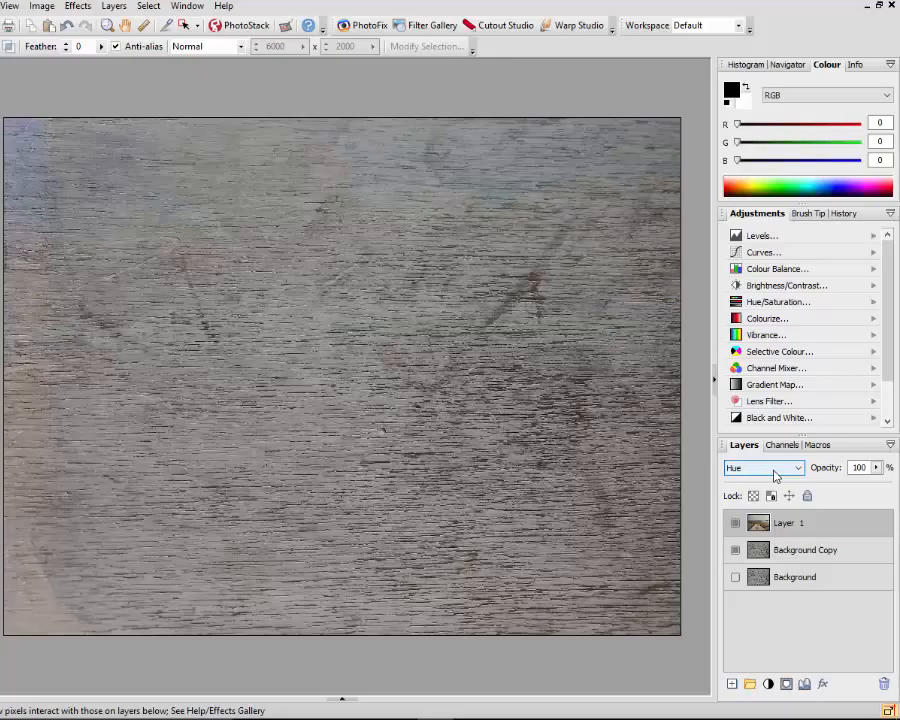
scroll(776, 476, "down", 1)
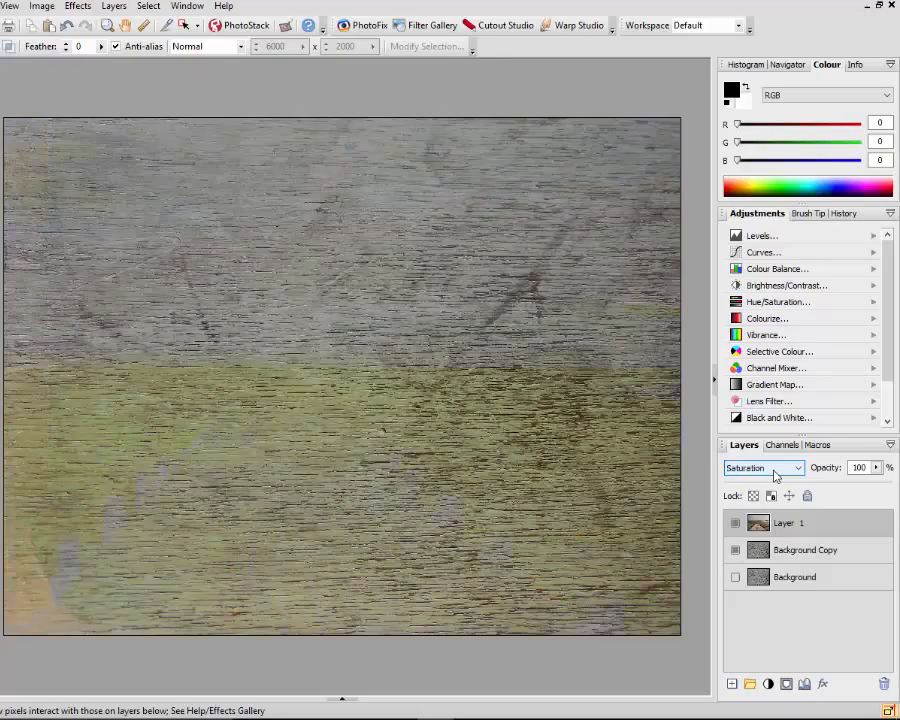
scroll(776, 476, "down", 1)
scroll(776, 476, "down", 1)
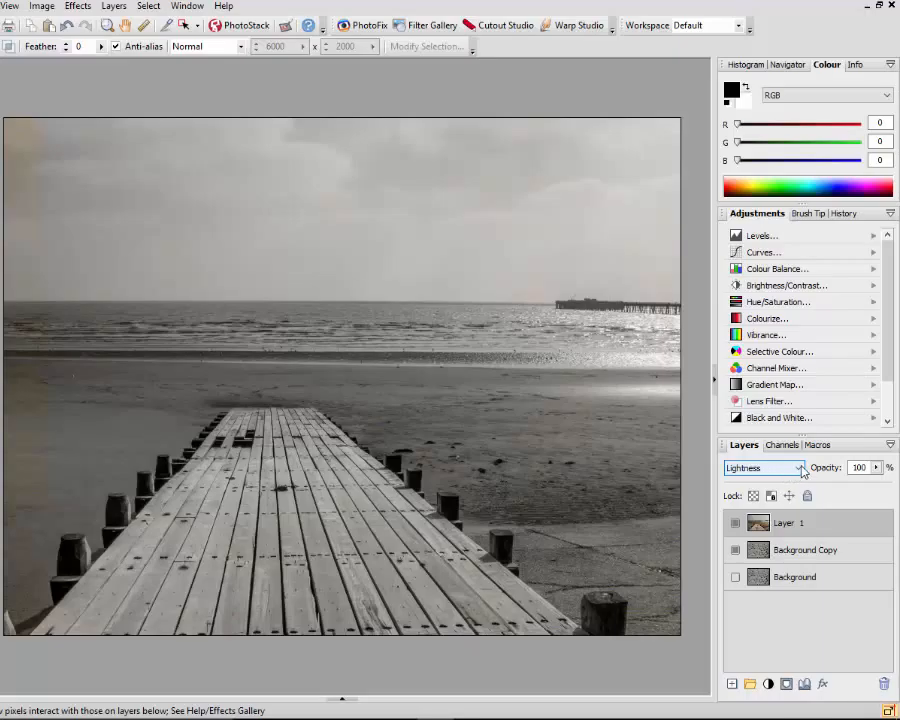
- Set Layer 1's blend mode to Hard Light
left_click(800, 468)
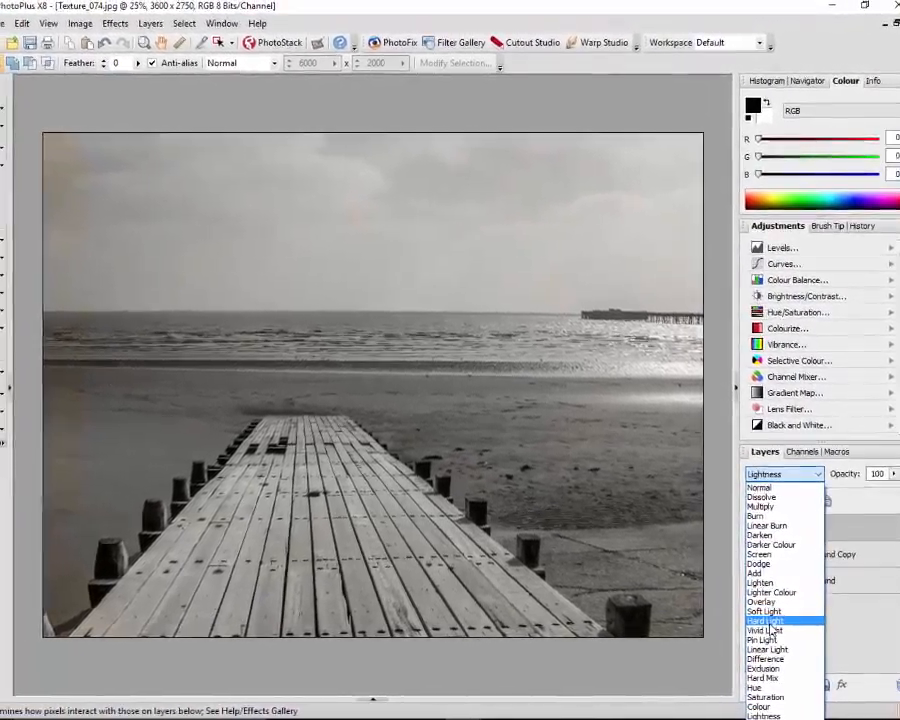
left_click(748, 618)
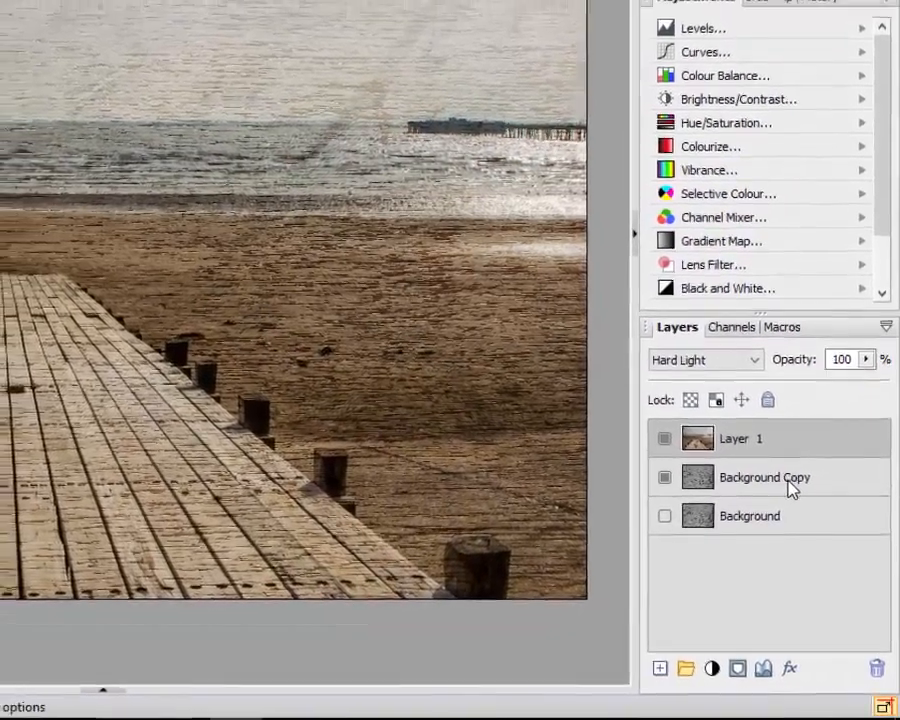
- Add a layer mask to the Background Copy layer and make black the foreground colour with white as background
left_click(788, 481)
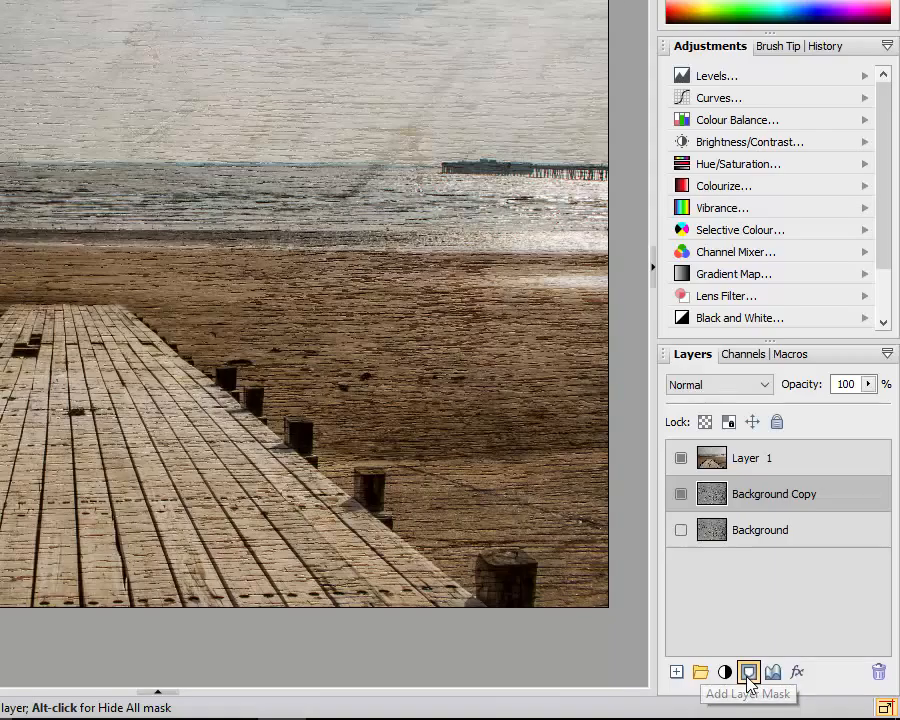
left_click(749, 674)
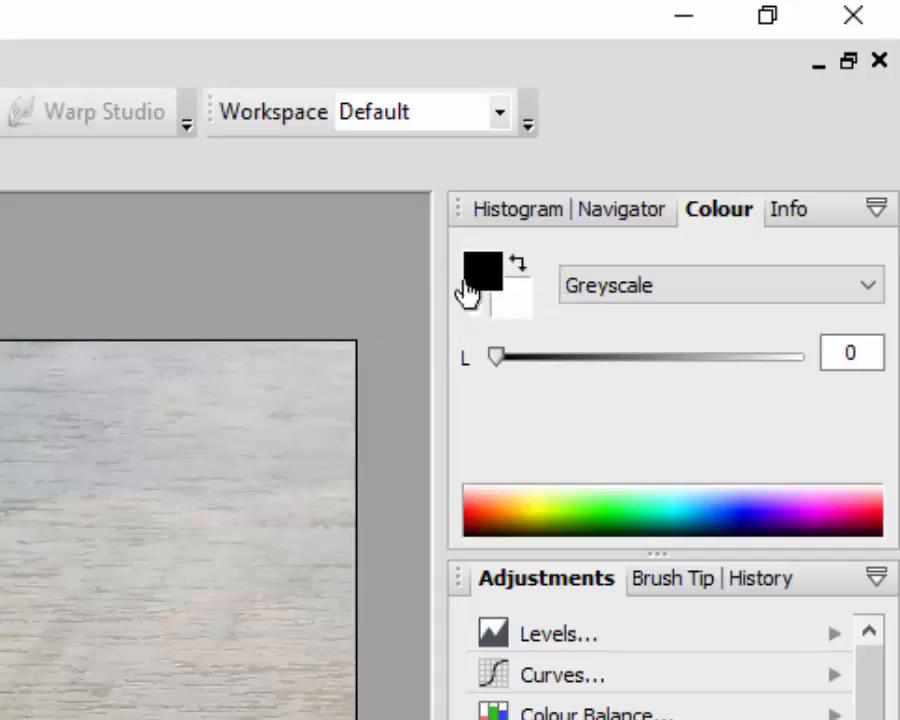
left_click(519, 265)
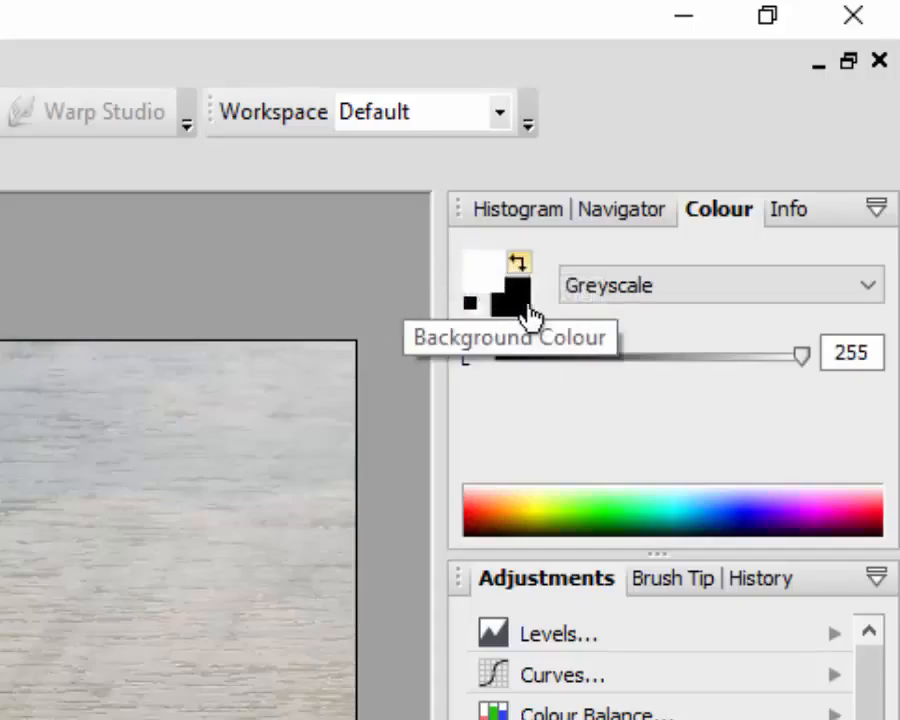
left_click(476, 318)
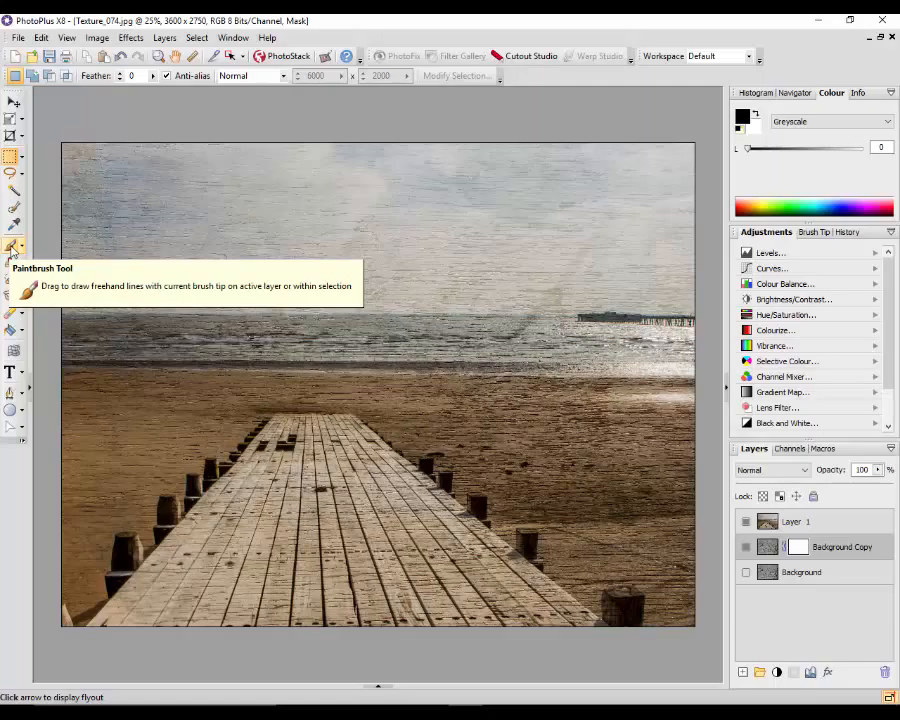
- Activate the Paintbrush Tool and set its brush size to 410
left_click(14, 246)
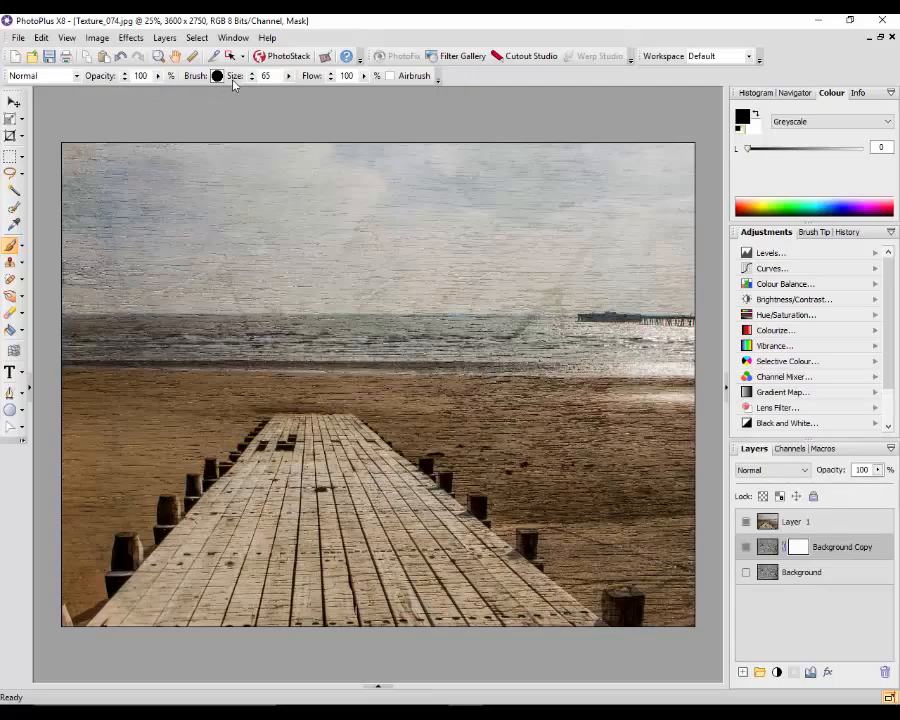
left_click(290, 79)
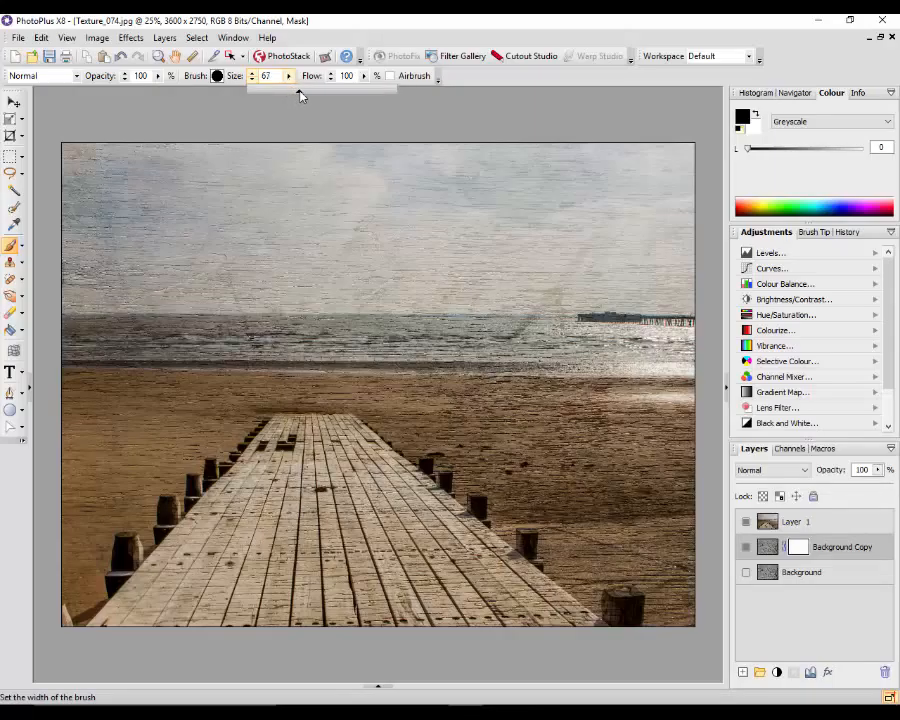
left_click_drag(363, 98, 362, 94)
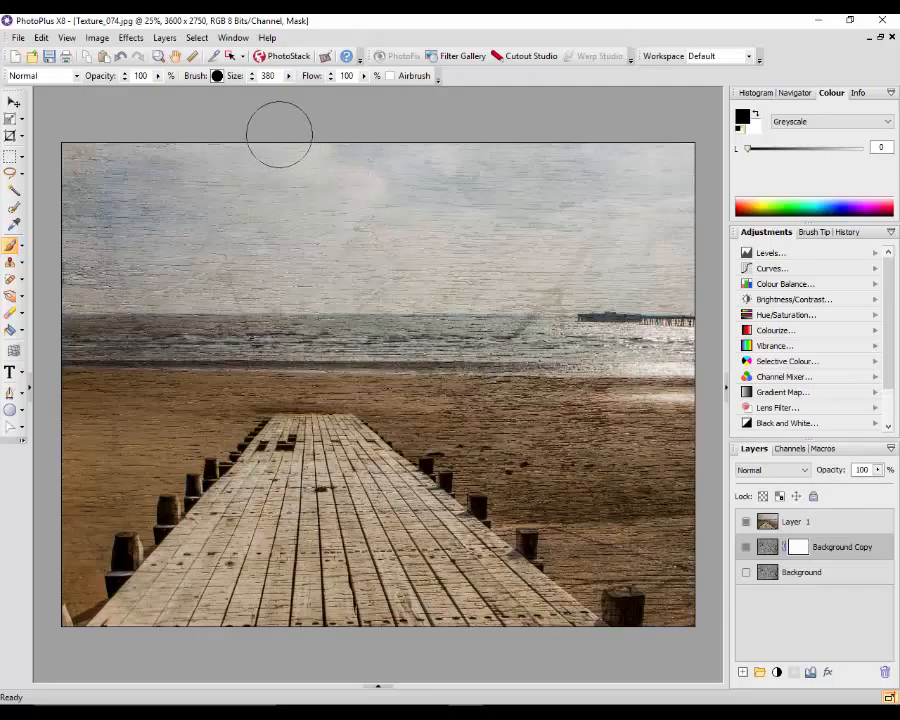
left_click_drag(289, 76, 292, 78)
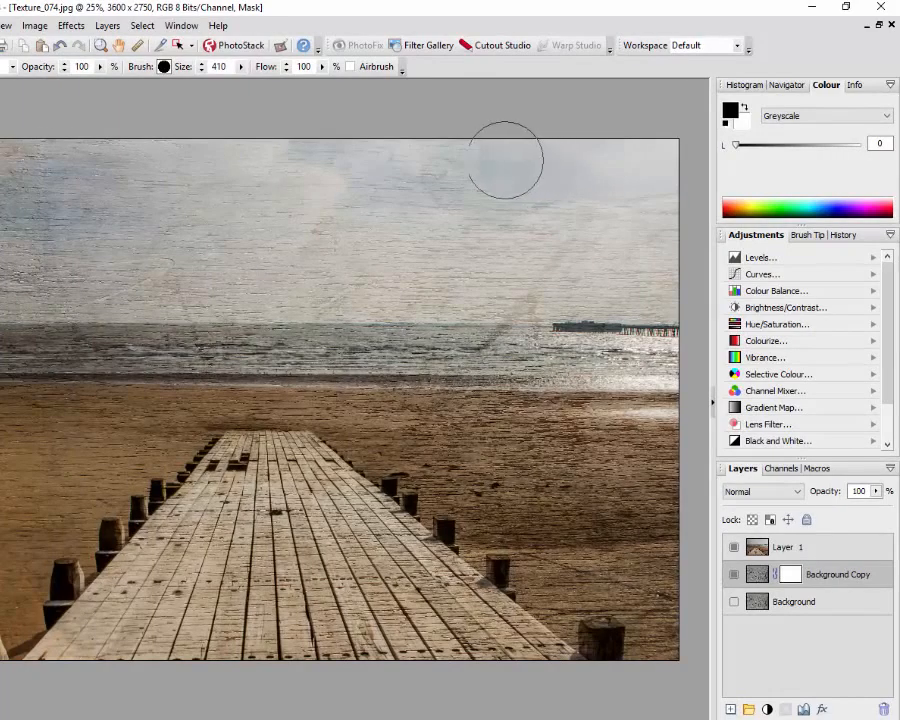
- Paint black on the Background Copy mask over the sky, sea and sand to hide the wood texture everywhere around the wooden walkway
left_click_drag(505, 160, 392, 162)
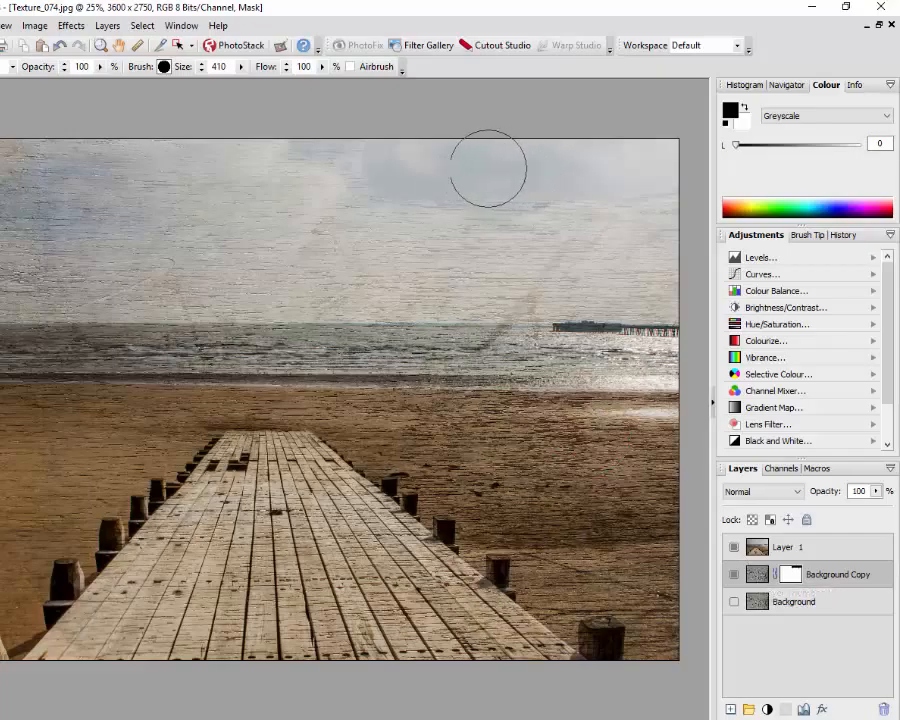
mouse_move(488, 169)
left_mouse_down()
mouse_move(72, 163)
mouse_move(12, 168)
mouse_move(9, 187)
mouse_move(78, 208)
mouse_move(219, 217)
mouse_move(629, 217)
mouse_move(669, 228)
mouse_move(588, 270)
mouse_move(64, 274)
mouse_move(0, 251)
mouse_move(35, 349)
mouse_move(667, 296)
left_mouse_up()
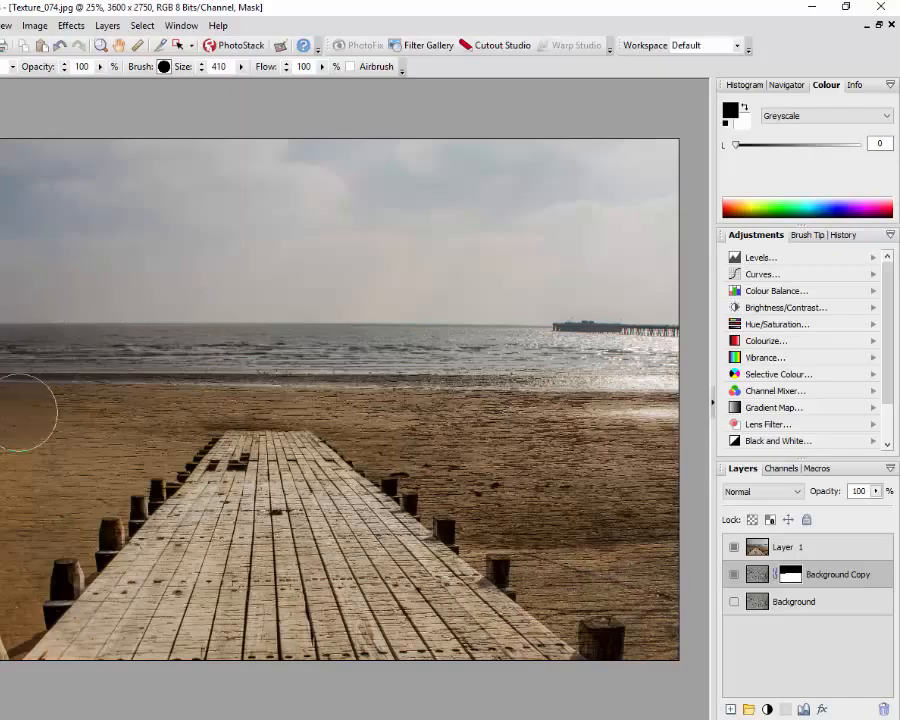
mouse_move(20, 411)
left_mouse_down()
mouse_move(191, 345)
mouse_move(388, 369)
mouse_move(462, 411)
mouse_move(520, 379)
mouse_move(472, 355)
mouse_move(455, 357)
mouse_move(601, 368)
mouse_move(624, 402)
mouse_move(631, 383)
mouse_move(659, 467)
mouse_move(500, 456)
mouse_move(418, 413)
mouse_move(440, 422)
mouse_move(462, 456)
mouse_move(612, 539)
mouse_move(657, 579)
left_mouse_up()
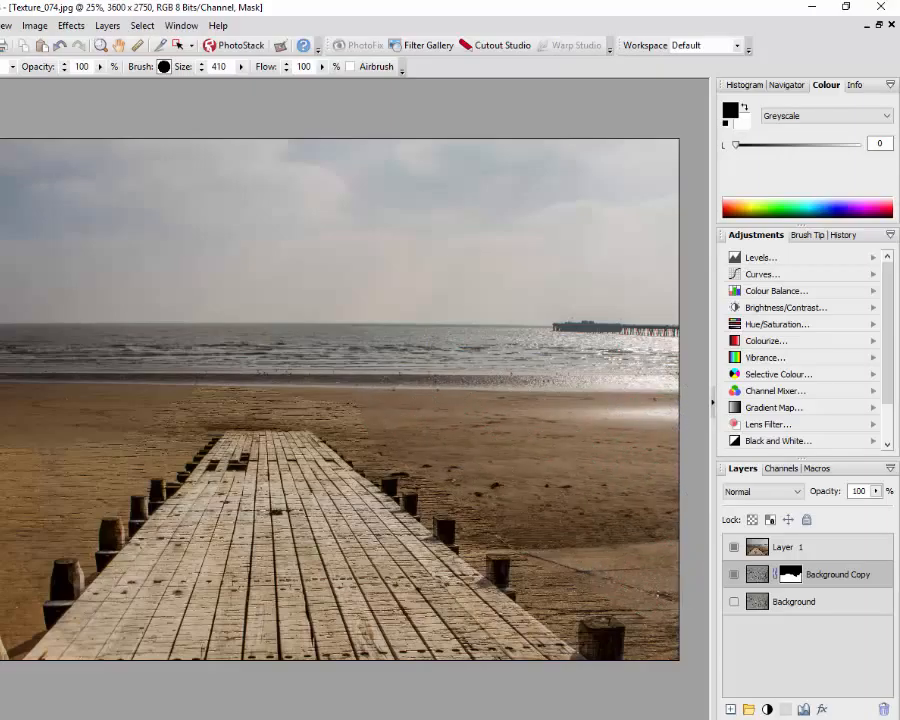
mouse_move(429, 437)
left_mouse_down()
mouse_move(306, 373)
mouse_move(175, 372)
mouse_move(146, 385)
mouse_move(151, 371)
mouse_move(34, 495)
mouse_move(25, 438)
mouse_move(12, 442)
mouse_move(214, 374)
mouse_move(281, 378)
mouse_move(128, 379)
mouse_move(89, 410)
mouse_move(0, 559)
mouse_move(268, 383)
mouse_move(357, 401)
mouse_move(448, 474)
left_mouse_up()
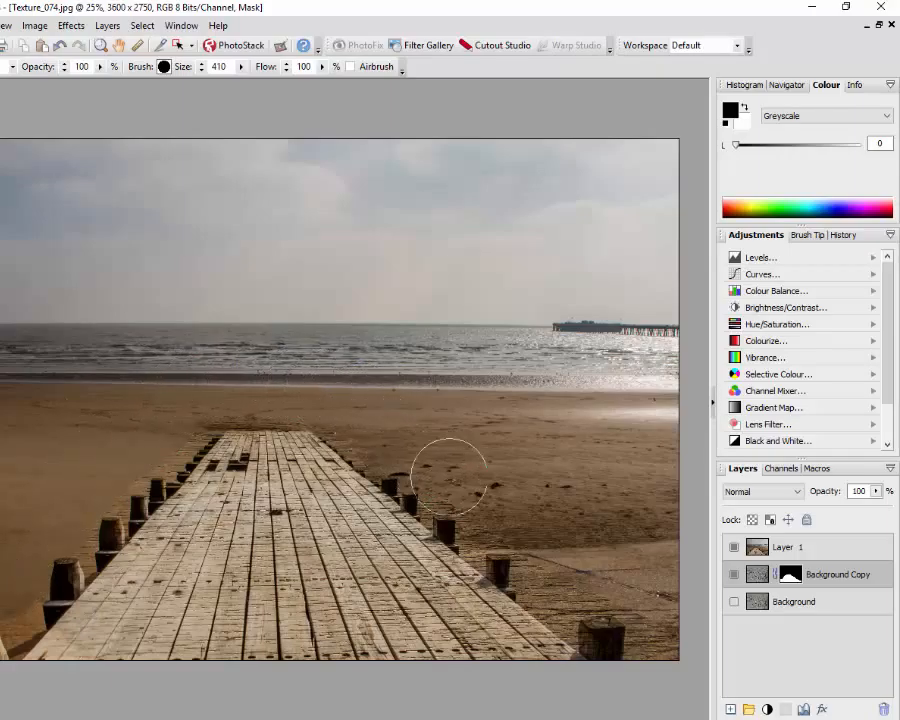
left_click_drag(504, 518, 661, 639)
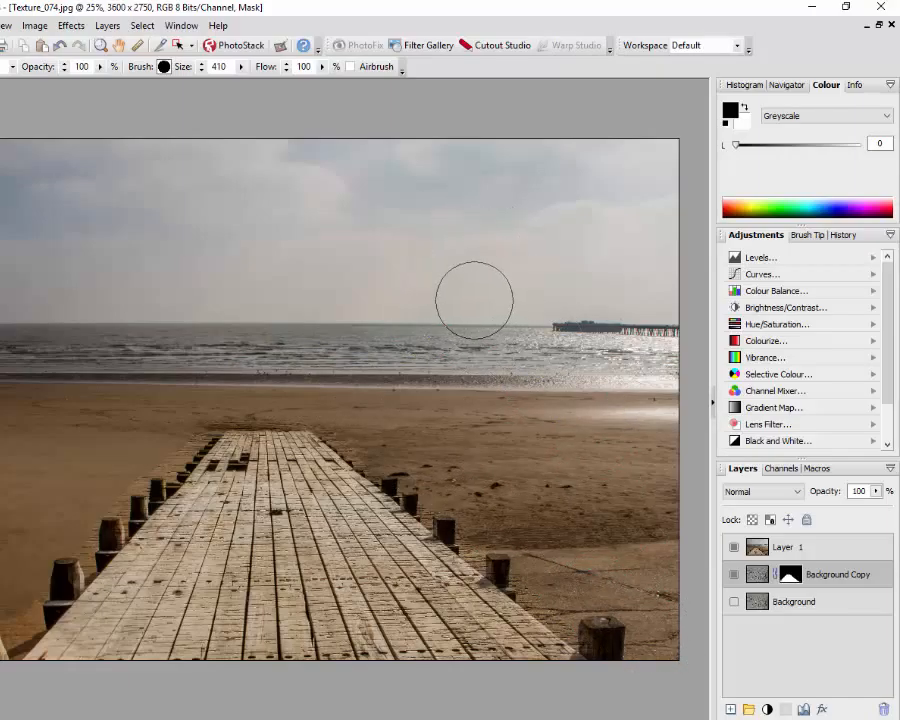
- Reduce the Paintbrush size to 230
key("bracketleft")
key("bracketleft")
key("bracketleft")
key("bracketleft")
key("bracketleft")
key("bracketleft")
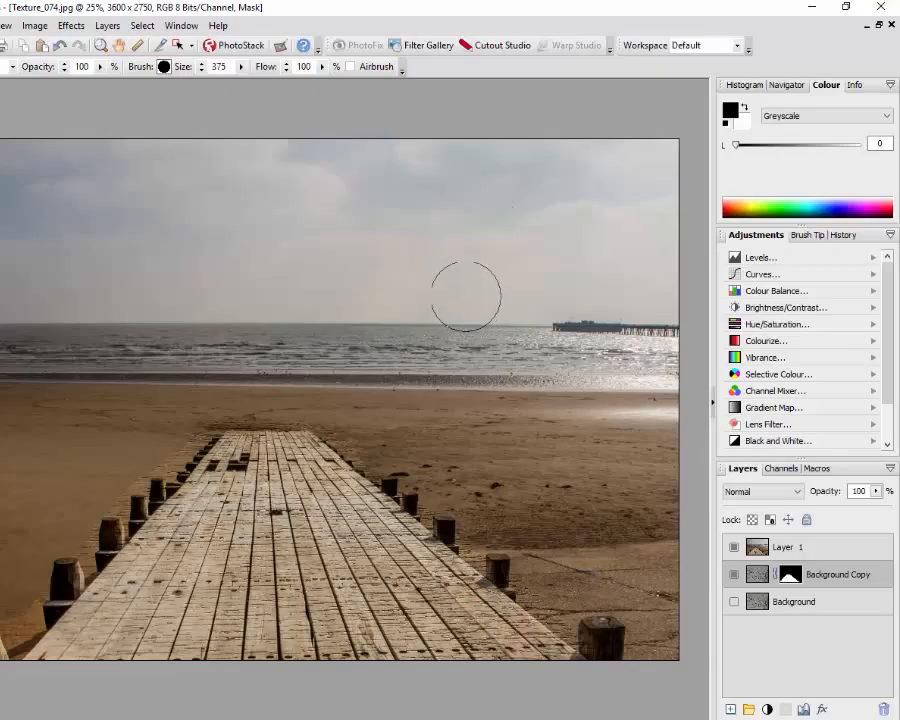
key("bracketleft")
key("bracketleft")
key("bracketleft")
key("bracketleft")
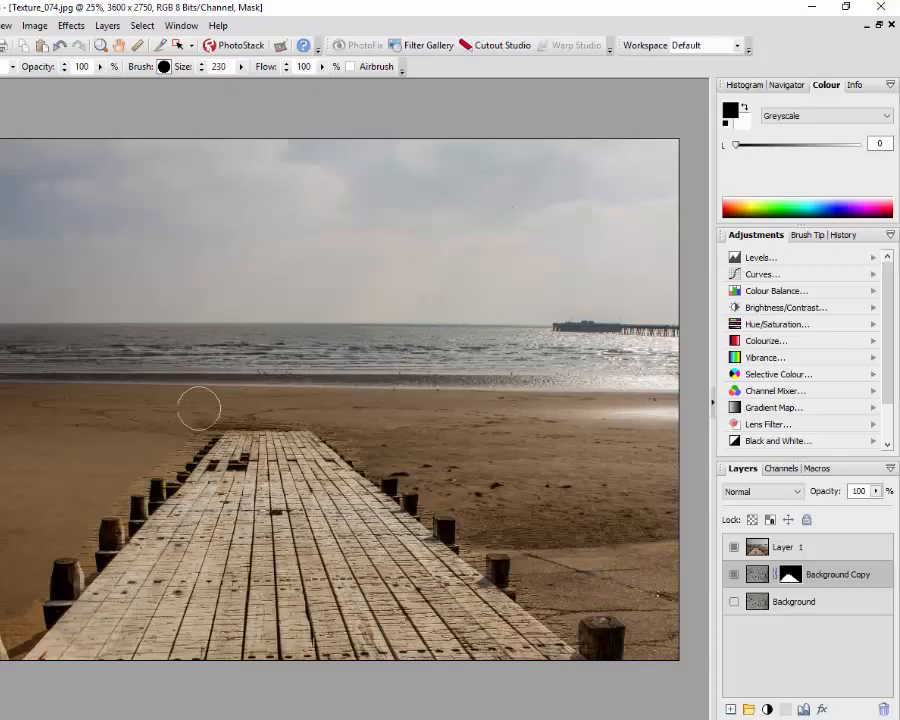
- Reduce the Paintbrush size to 200
key("bracketleft")
key("bracketleft")
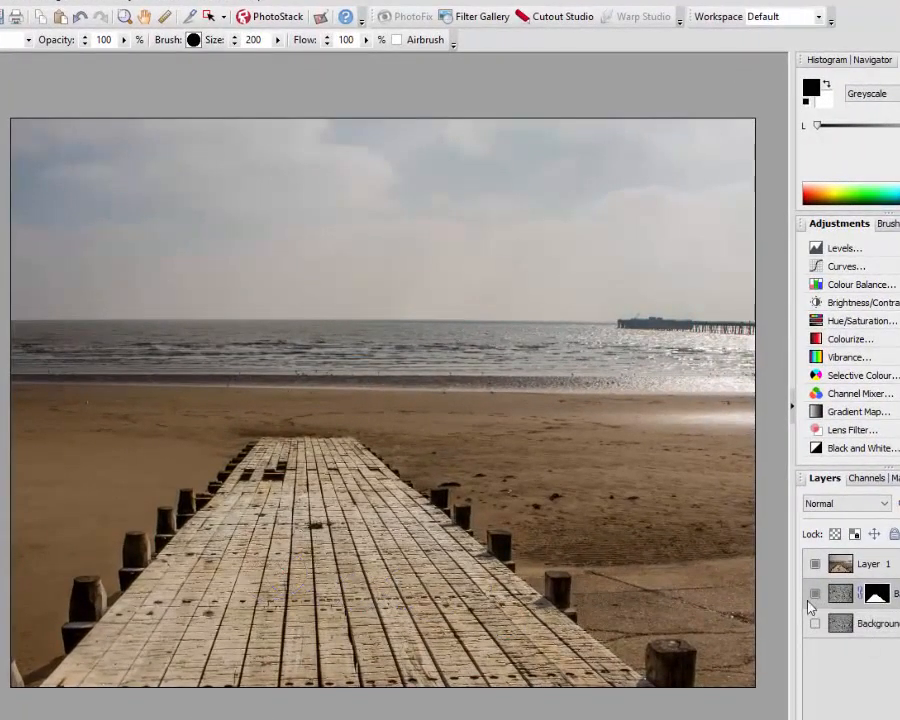
- Toggle the Background Copy layer's visibility to compare the walkway with and without the wood texture
left_click(816, 595)
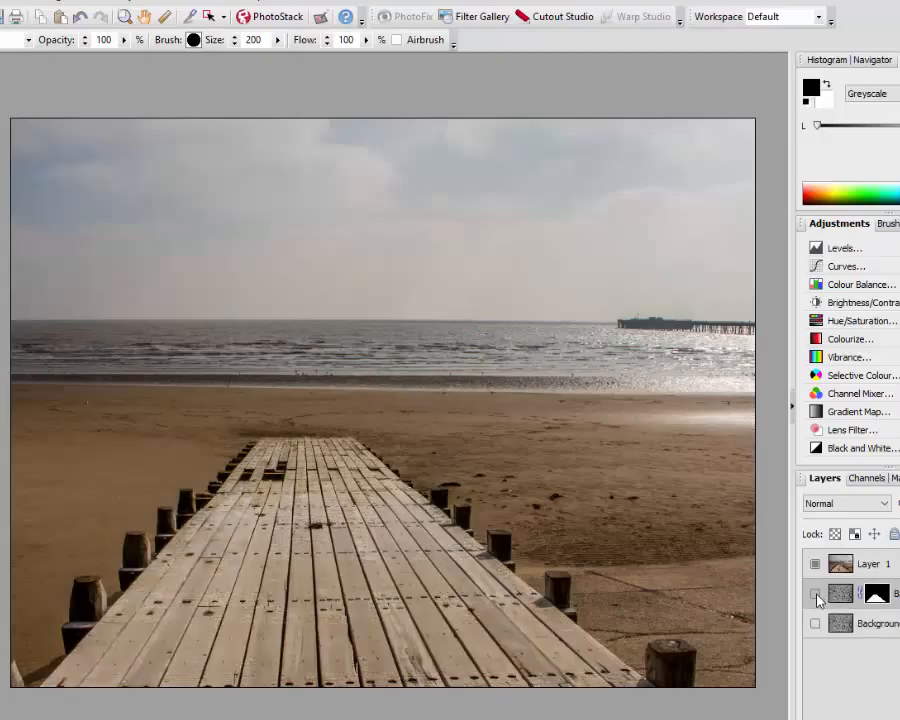
left_click(816, 595)
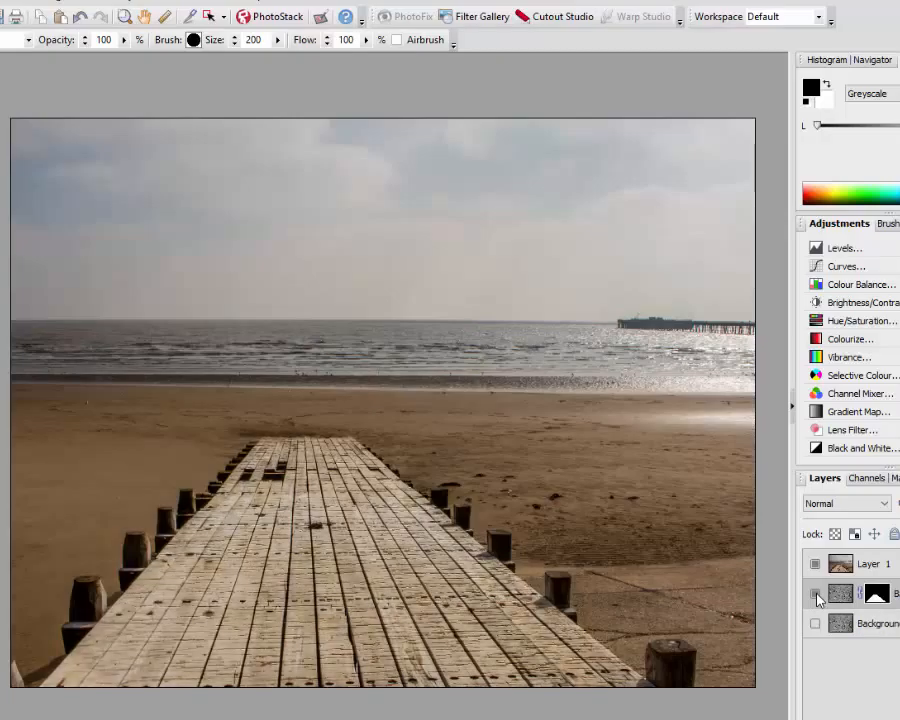
left_click(816, 595)
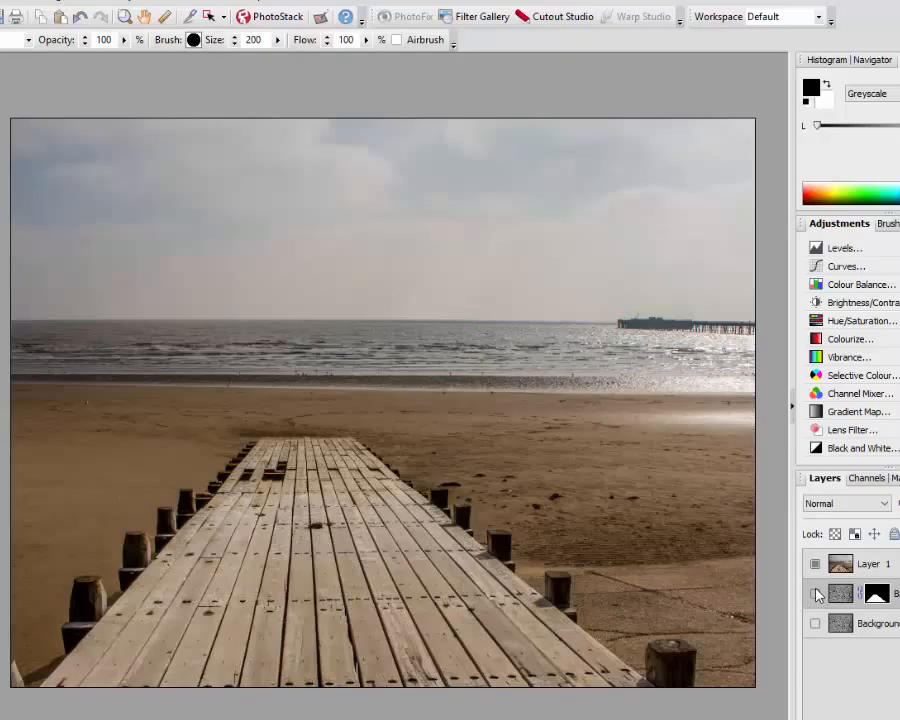
left_click(816, 595)
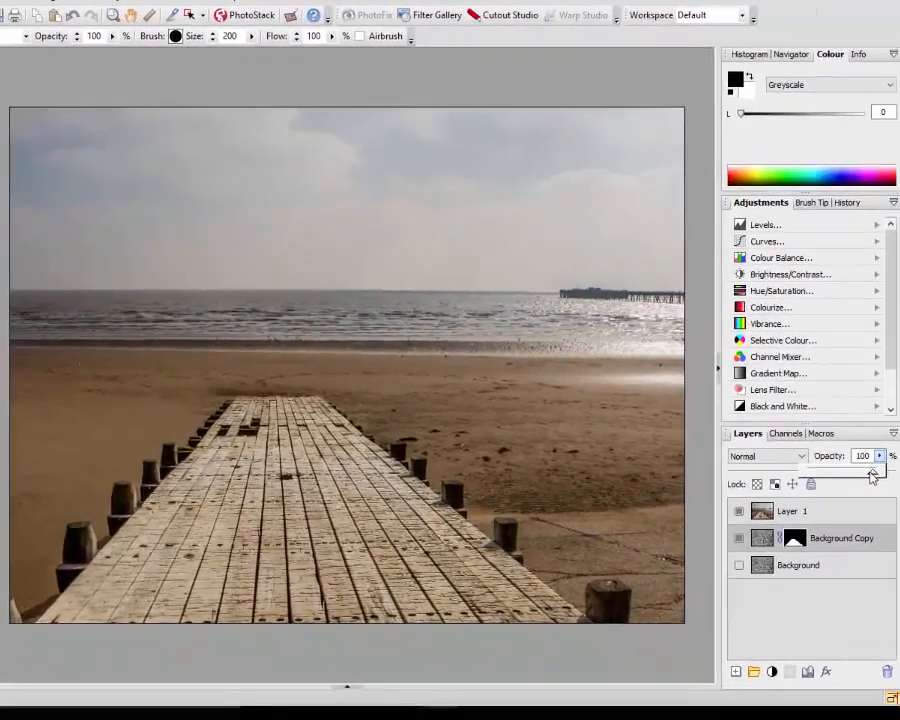
- Lower the Background Copy layer's opacity to 82% and compare the walkway with that layer hidden and shown
left_click_drag(870, 472, 861, 470)
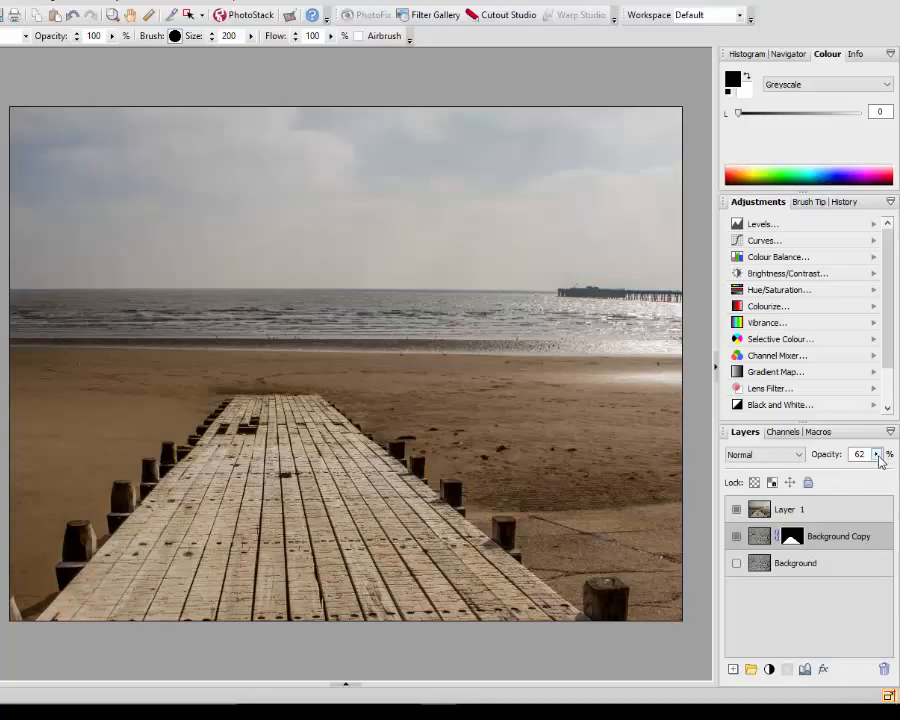
left_click(878, 456)
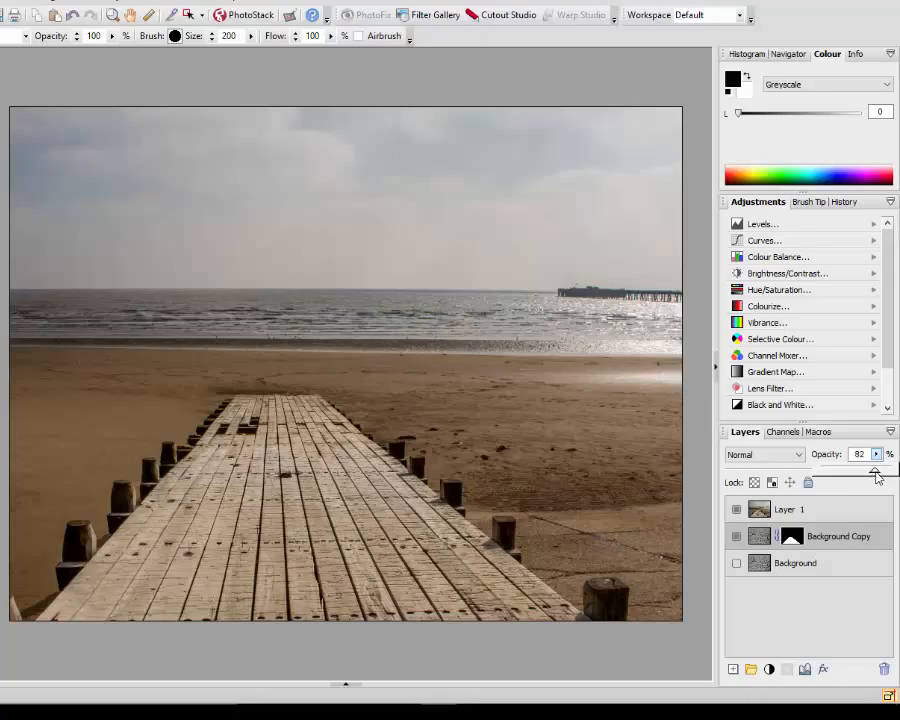
left_click_drag(876, 473, 876, 473)
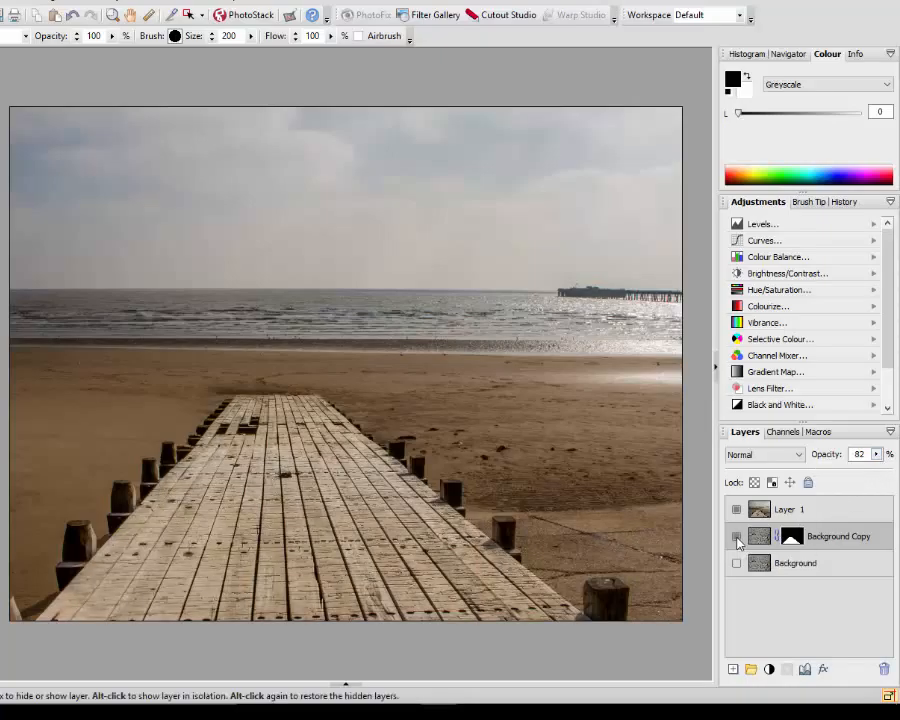
left_click(737, 538)
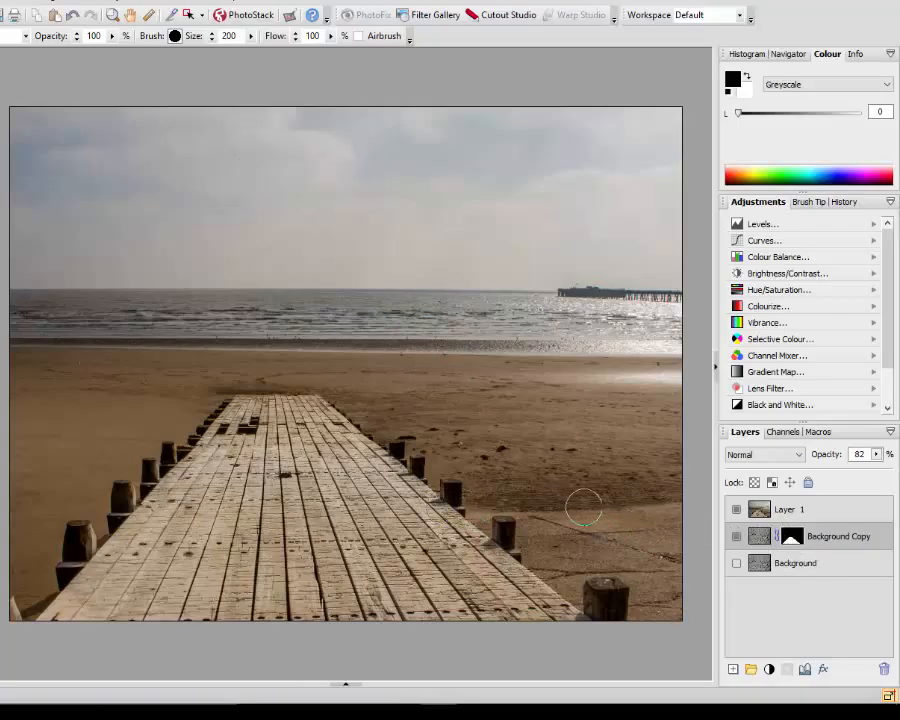
- Add a Levels adjustment layer above Layer 1 and darken its midtones by setting the middle input to 0.737
left_click(826, 514)
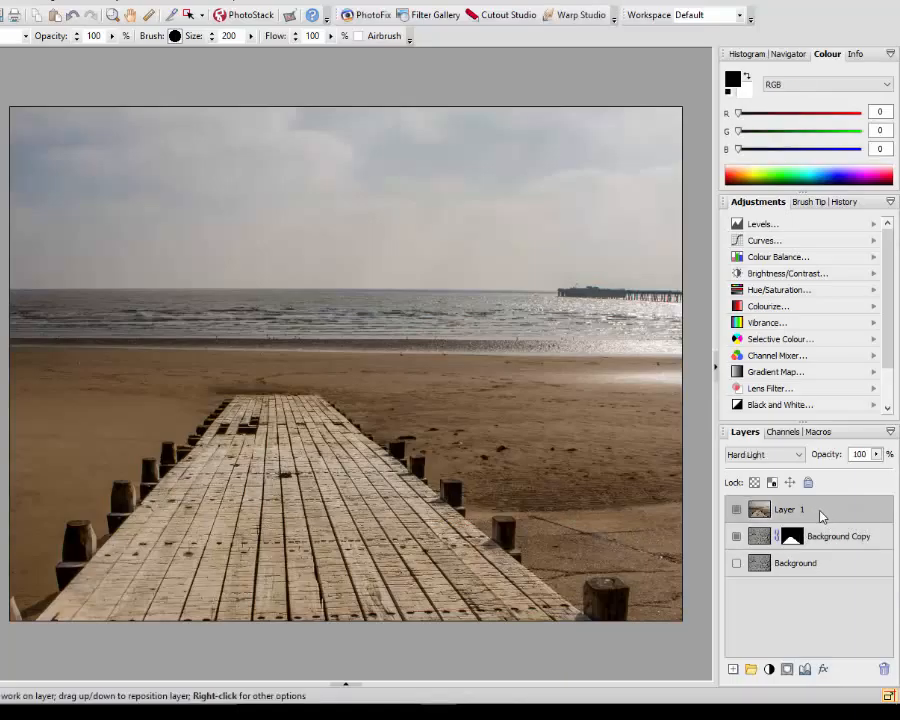
left_click(771, 668)
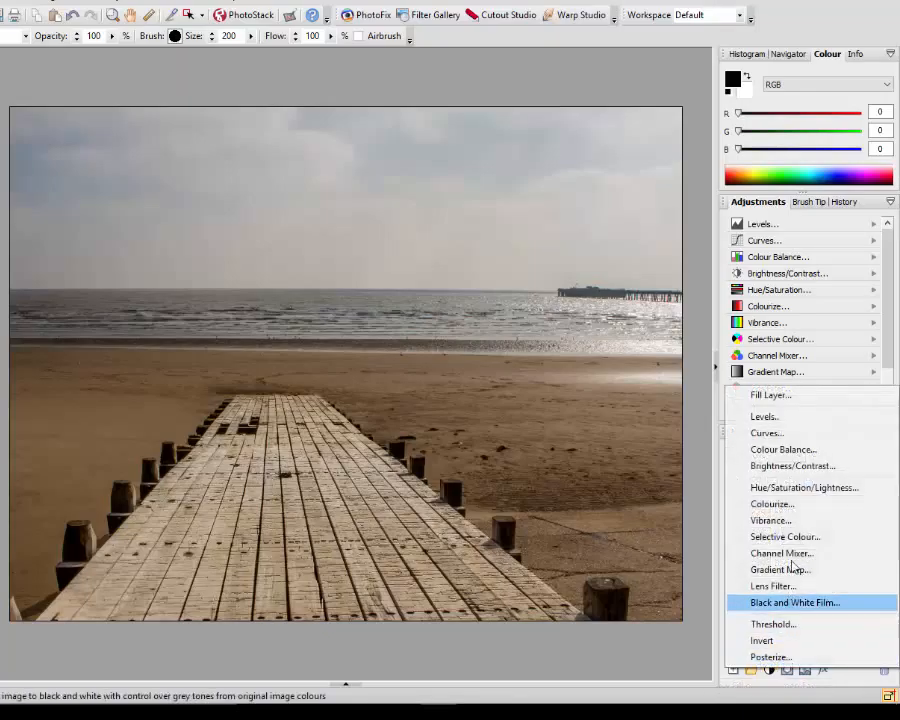
left_click(773, 418)
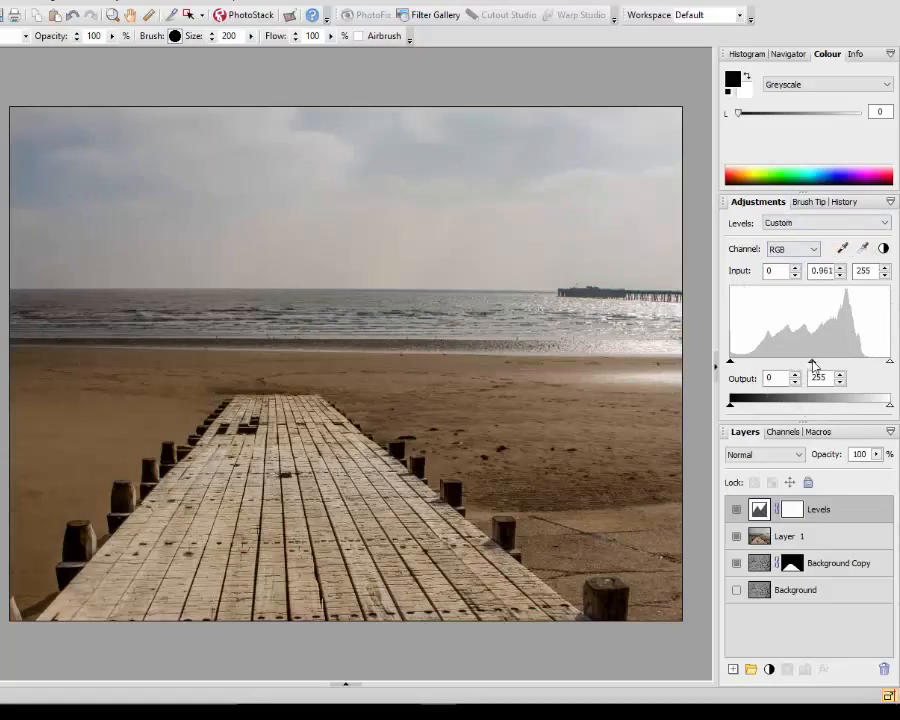
left_click_drag(815, 367, 820, 367)
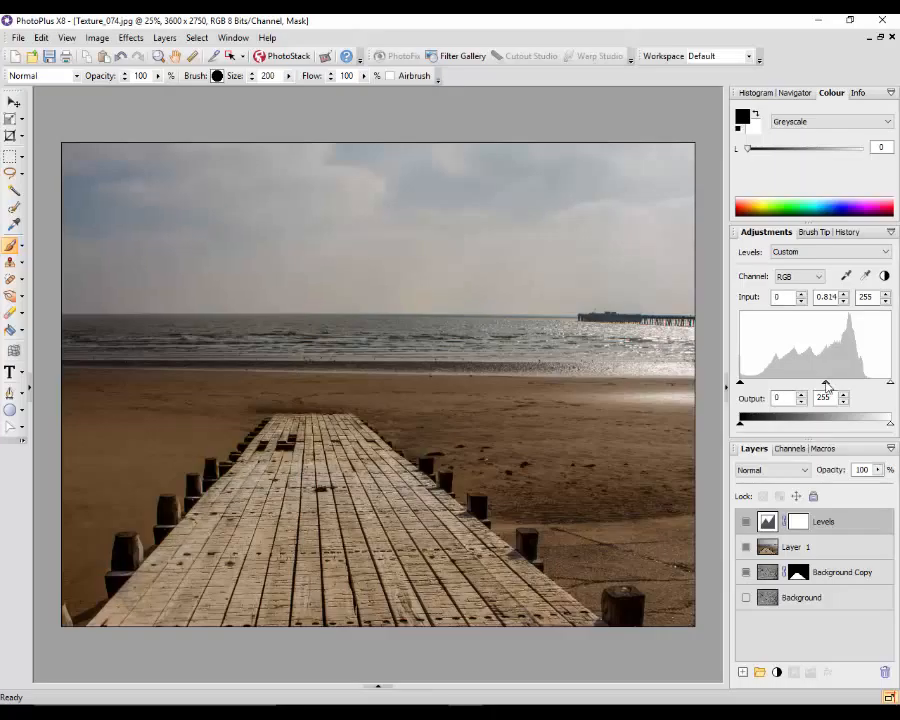
left_click_drag(826, 384, 829, 385)
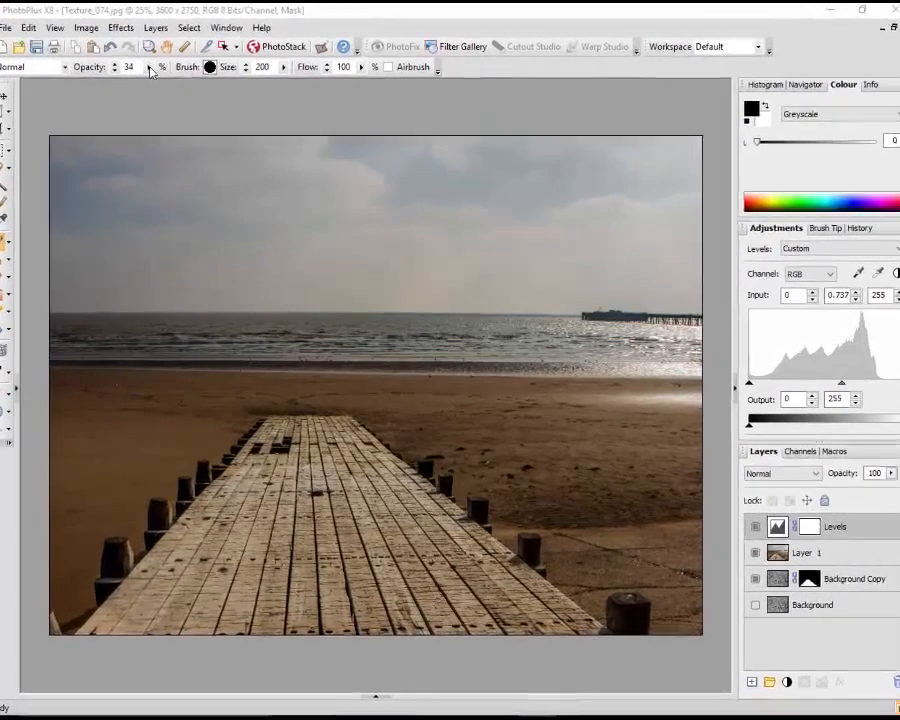
- Restore the Paintbrush opacity to 100% and paint black on the Levels mask over the wooden walkway to exclude it from the darkening
left_click_drag(167, 88, 268, 87)
mouse_move(262, 548)
left_mouse_down()
mouse_move(154, 627)
mouse_move(137, 627)
mouse_move(135, 597)
mouse_move(117, 630)
left_mouse_up()
mouse_move(217, 591)
left_mouse_down()
mouse_move(305, 618)
mouse_move(322, 585)
mouse_move(290, 553)
mouse_move(273, 516)
left_mouse_up()
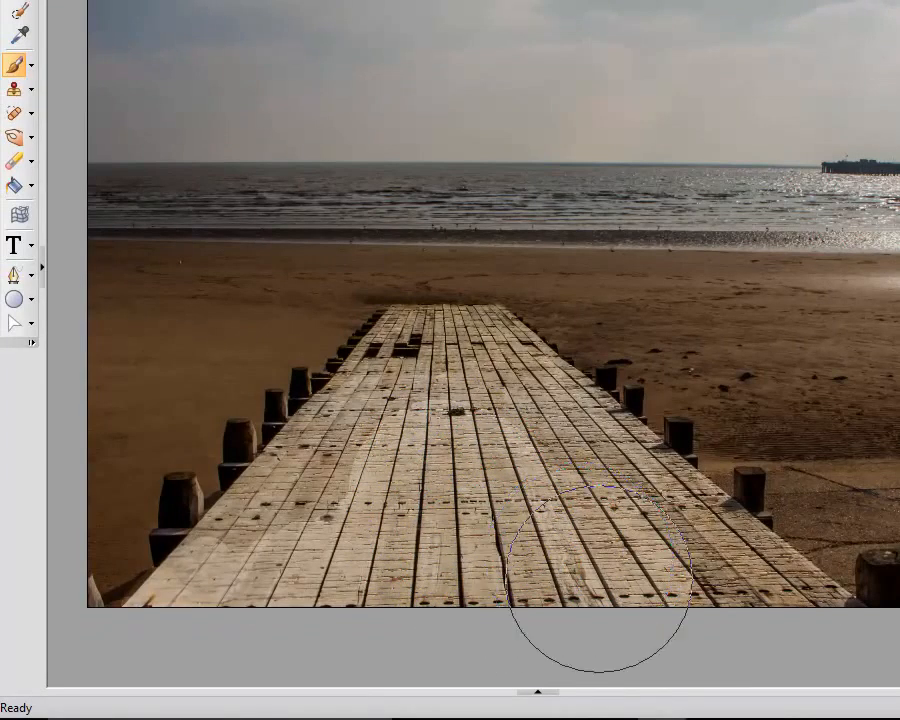
mouse_move(616, 580)
left_mouse_down()
mouse_move(517, 530)
mouse_move(444, 429)
mouse_move(402, 540)
mouse_move(422, 503)
mouse_move(401, 463)
left_mouse_up()
mouse_move(327, 535)
left_mouse_down()
mouse_move(232, 562)
mouse_move(260, 559)
mouse_move(314, 486)
mouse_move(250, 535)
mouse_move(230, 566)
mouse_move(379, 390)
mouse_move(438, 402)
mouse_move(610, 537)
mouse_move(637, 537)
mouse_move(557, 428)
mouse_move(518, 401)
left_mouse_up()
mouse_move(646, 546)
left_mouse_down()
mouse_move(766, 614)
mouse_move(794, 617)
mouse_move(679, 530)
mouse_move(630, 516)
mouse_move(595, 473)
mouse_move(805, 608)
mouse_move(827, 611)
mouse_move(739, 551)
mouse_move(603, 433)
mouse_move(595, 431)
mouse_move(628, 460)
mouse_move(529, 383)
mouse_move(448, 353)
mouse_move(475, 340)
mouse_move(425, 343)
left_mouse_up()
- Reduce the Paintbrush size to 210 for masking closer to the walkway's edges
key("bracketleft")
key("bracketleft")
key("bracketleft")
key("bracketleft")
key("bracketleft")
key("bracketleft")
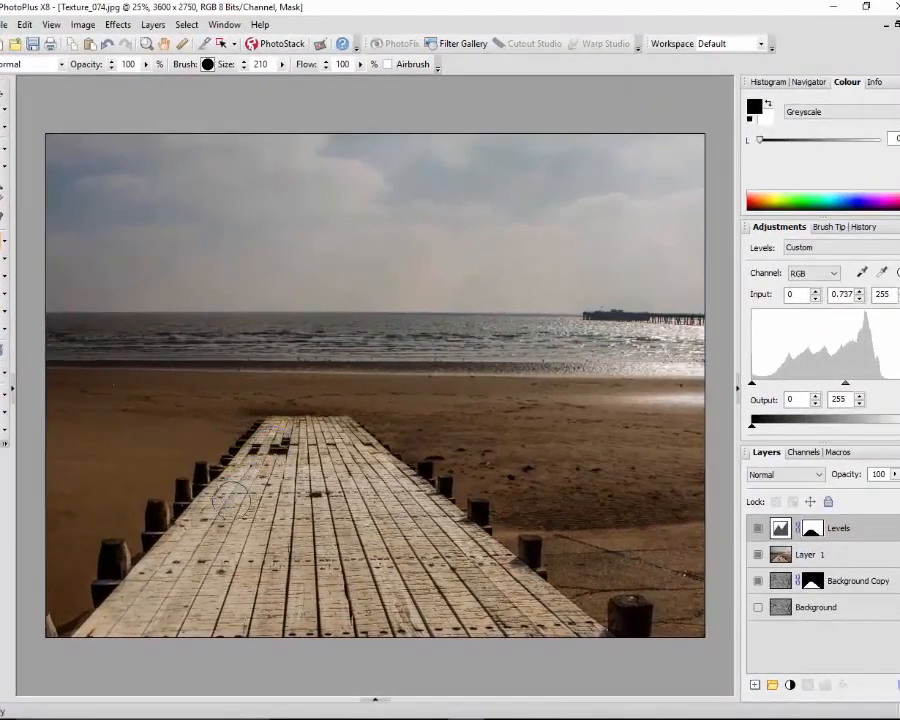
- Zoom in to 150% on the walkway's far end and reduce the Paintbrush size to 65
scroll(262, 525, "up", 5)
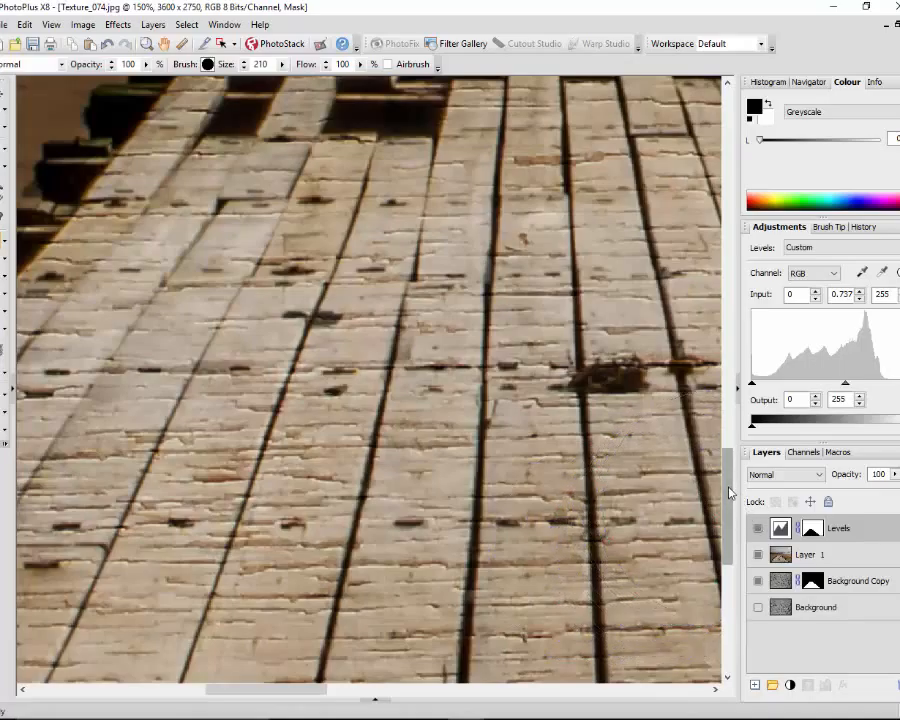
left_click_drag(729, 482, 731, 409)
key("bracketleft")
key("bracketleft")
key("bracketleft")
key("bracketleft")
key("bracketleft")
key("bracketleft")
key("bracketleft")
key("bracketleft")
key("bracketleft")
key("bracketleft")
key("bracketleft")
key("bracketleft")
key("bracketleft")
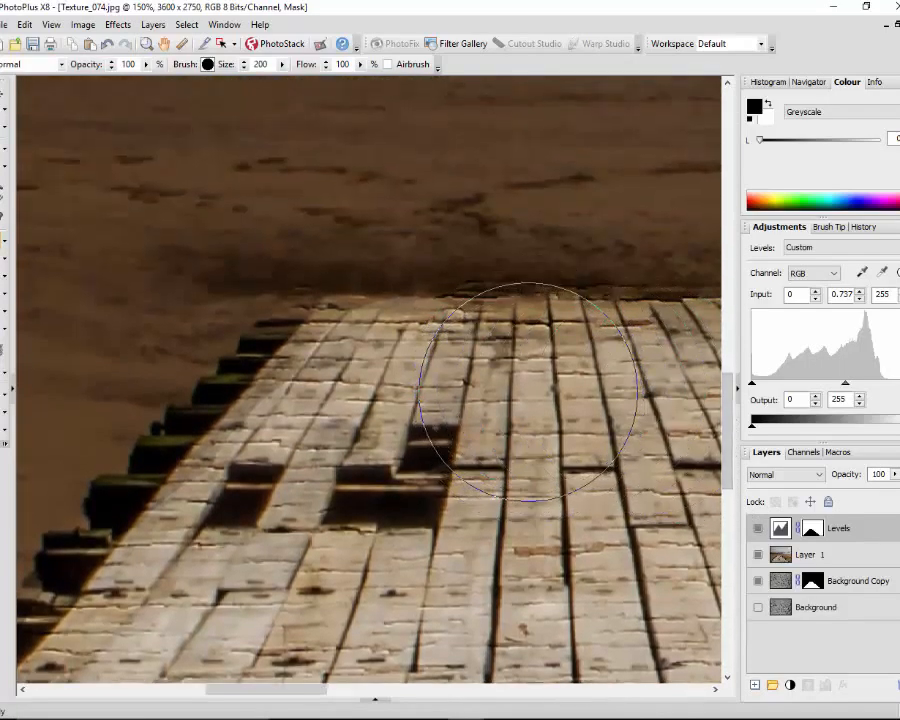
key("bracketleft")
key("bracketleft")
key("bracketleft")
- Paint black on the Levels mask across the far end of the walkway up to its right corner
mouse_move(550, 340)
left_mouse_down()
mouse_move(343, 333)
mouse_move(295, 407)
mouse_move(264, 437)
mouse_move(309, 371)
mouse_move(251, 453)
mouse_move(203, 494)
mouse_move(211, 481)
mouse_move(104, 646)
mouse_move(172, 521)
mouse_move(274, 401)
mouse_move(320, 356)
mouse_move(397, 338)
left_mouse_up()
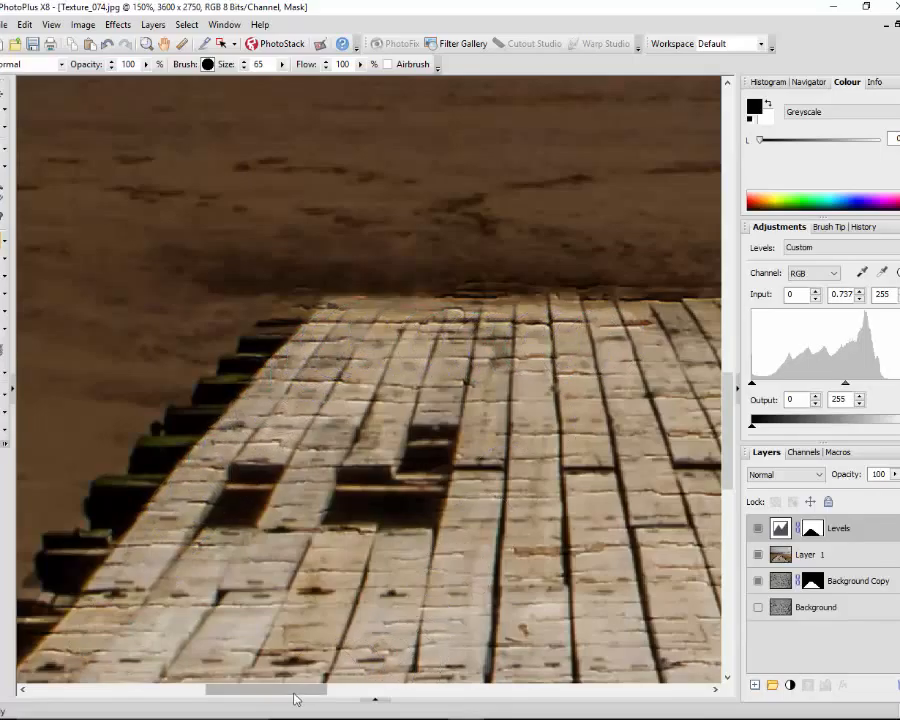
left_click_drag(295, 691, 342, 698)
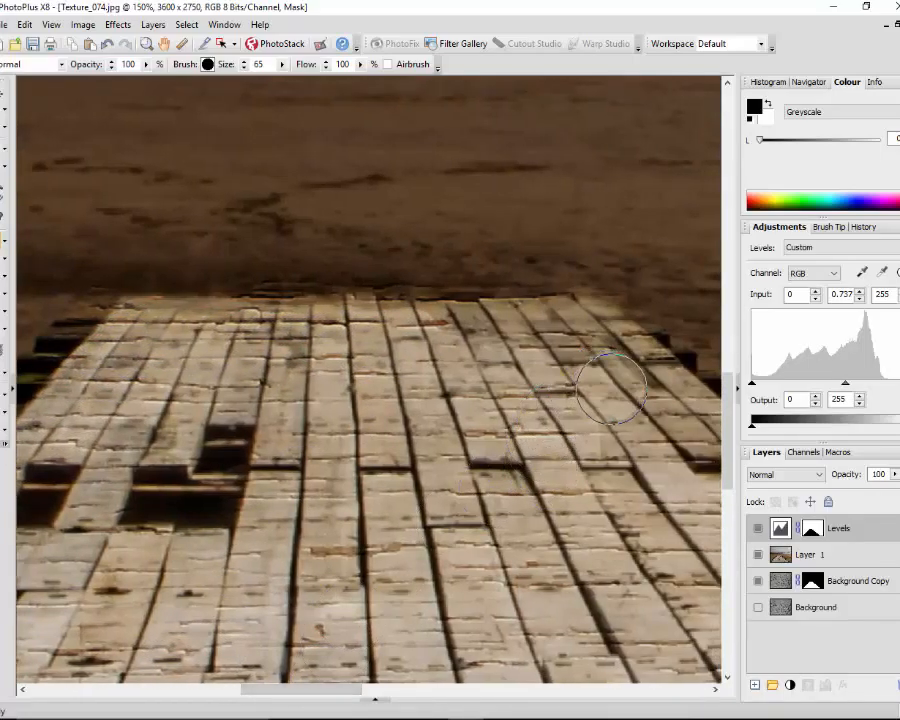
left_click_drag(599, 332, 242, 333)
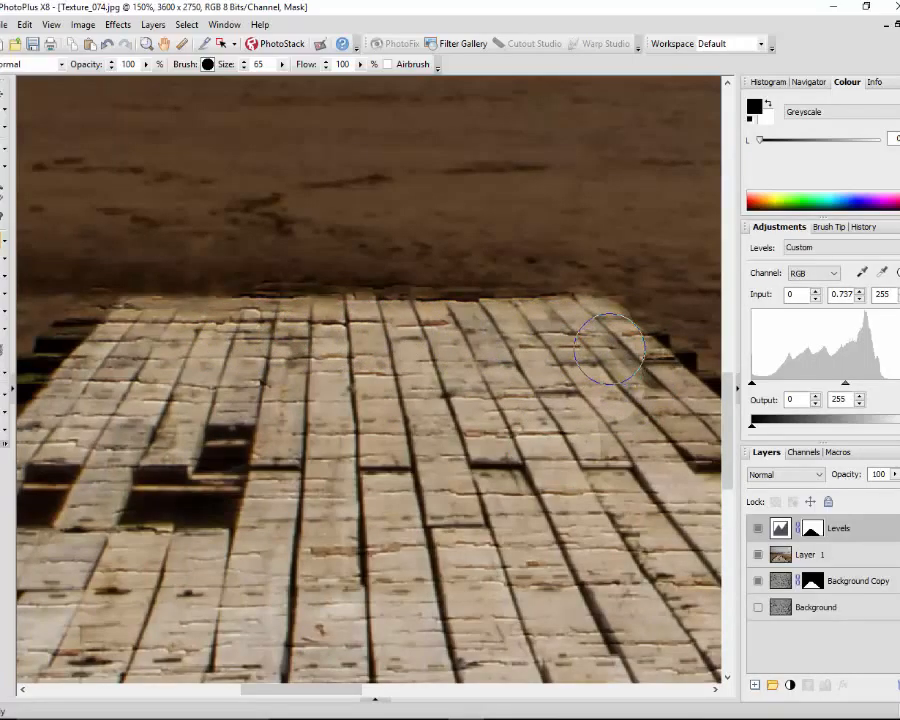
left_click_drag(612, 349, 645, 390)
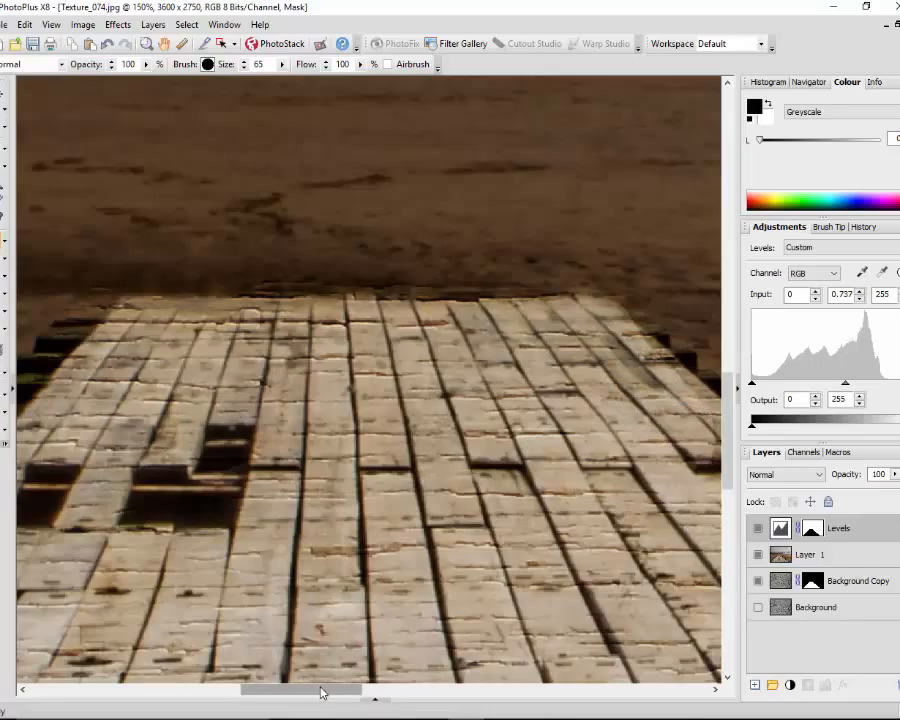
- Paint black on the Levels mask along the walkway's right edge, following the row of posts and their shadows
left_click_drag(320, 690, 358, 698)
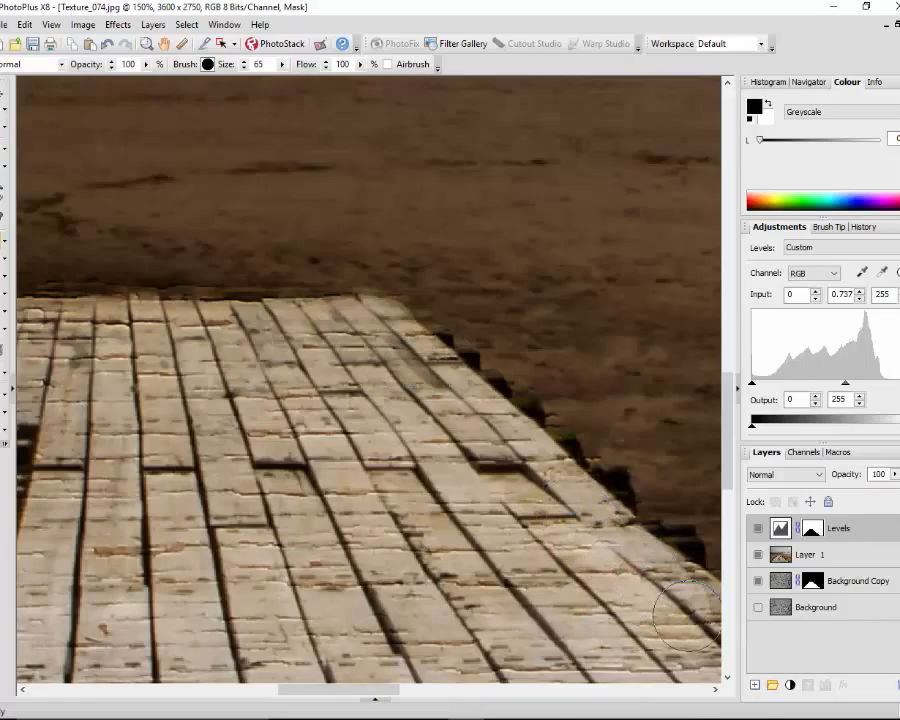
left_click_drag(380, 695, 418, 695)
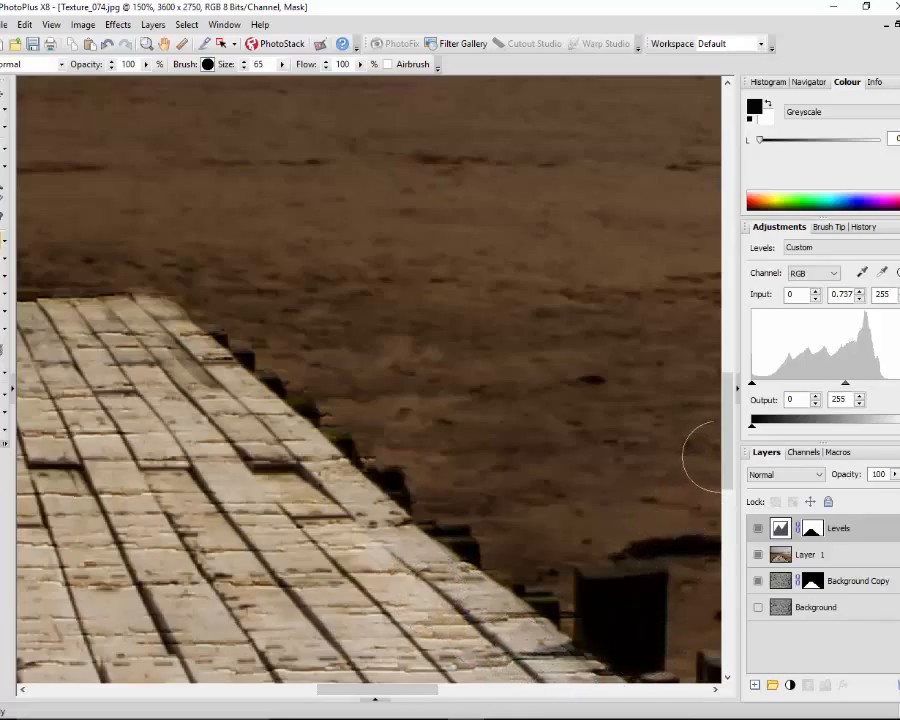
scroll(703, 458, "down", 5)
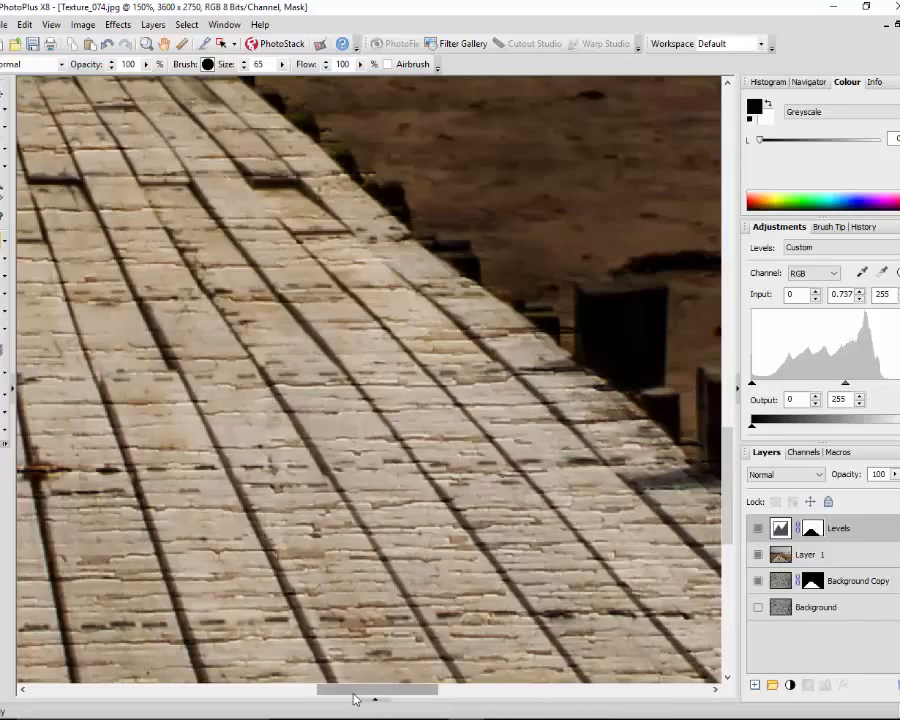
left_click_drag(355, 698, 395, 698)
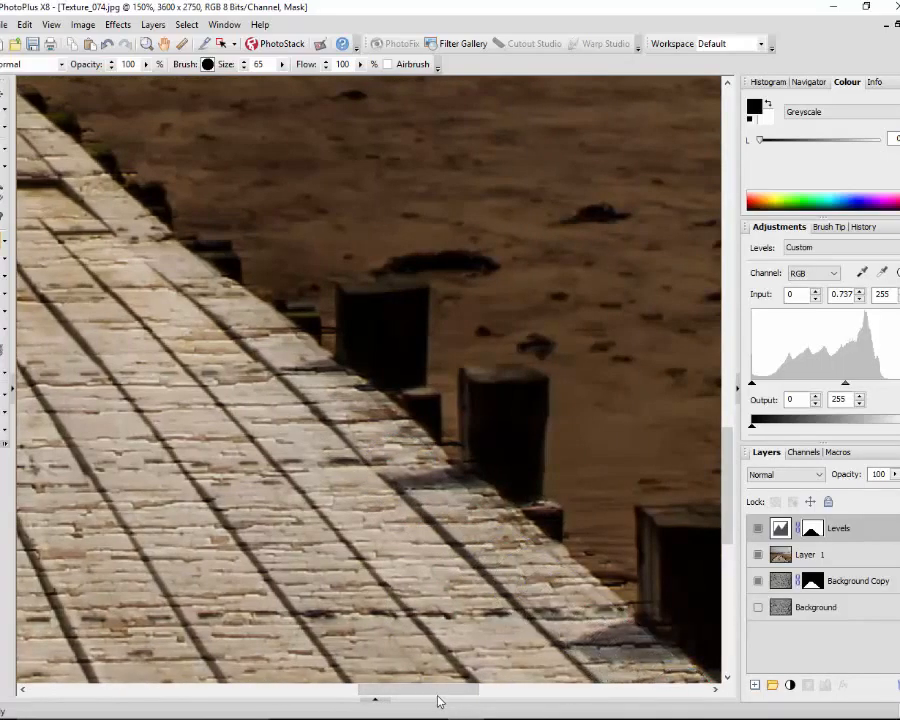
left_click_drag(458, 696, 524, 697)
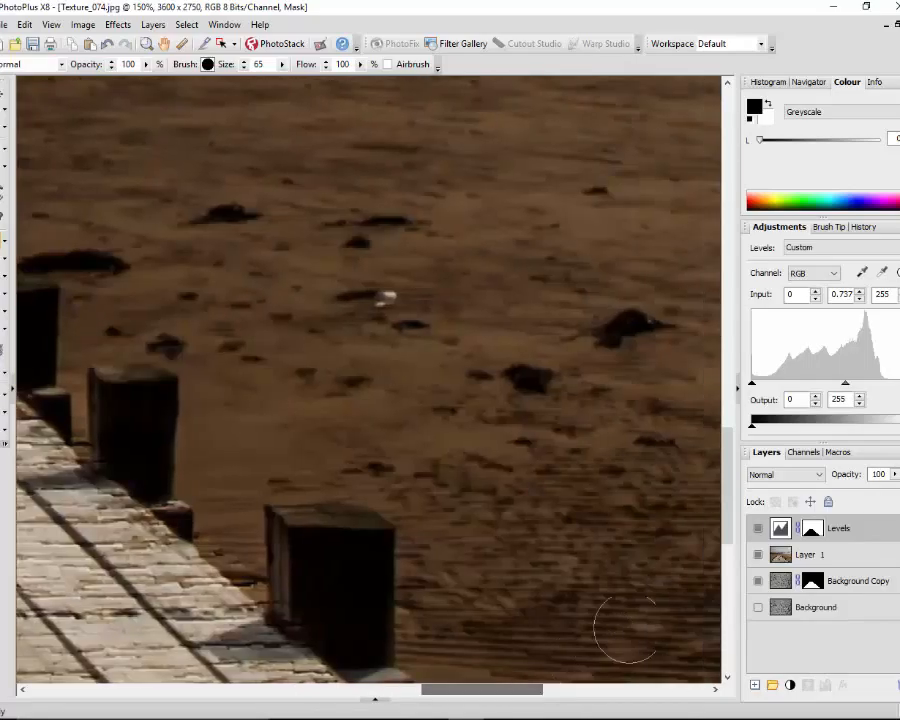
left_click_drag(727, 527, 729, 583)
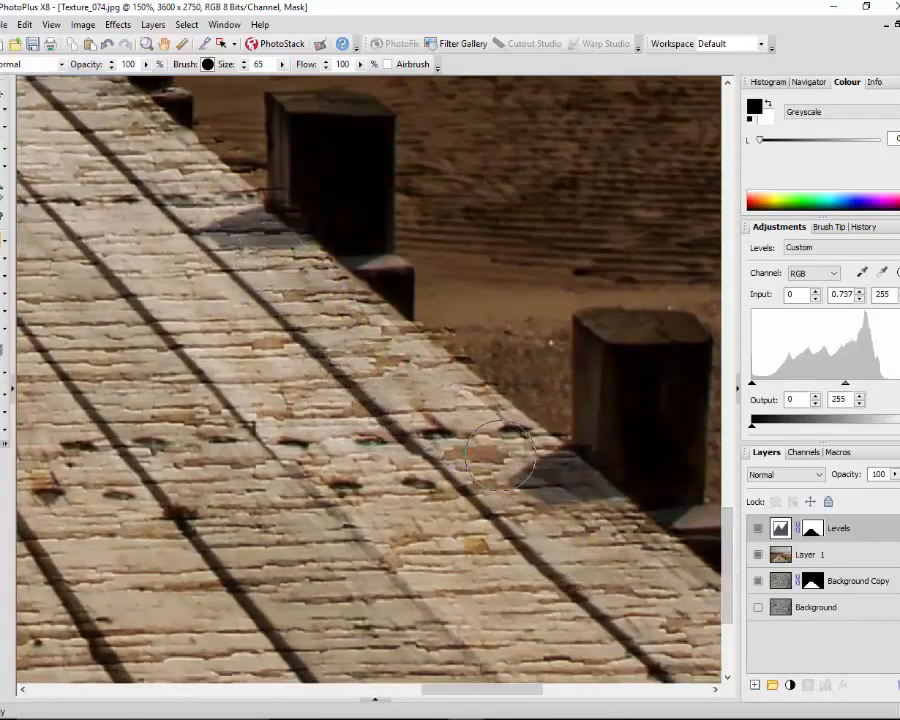
left_click_drag(500, 455, 542, 472)
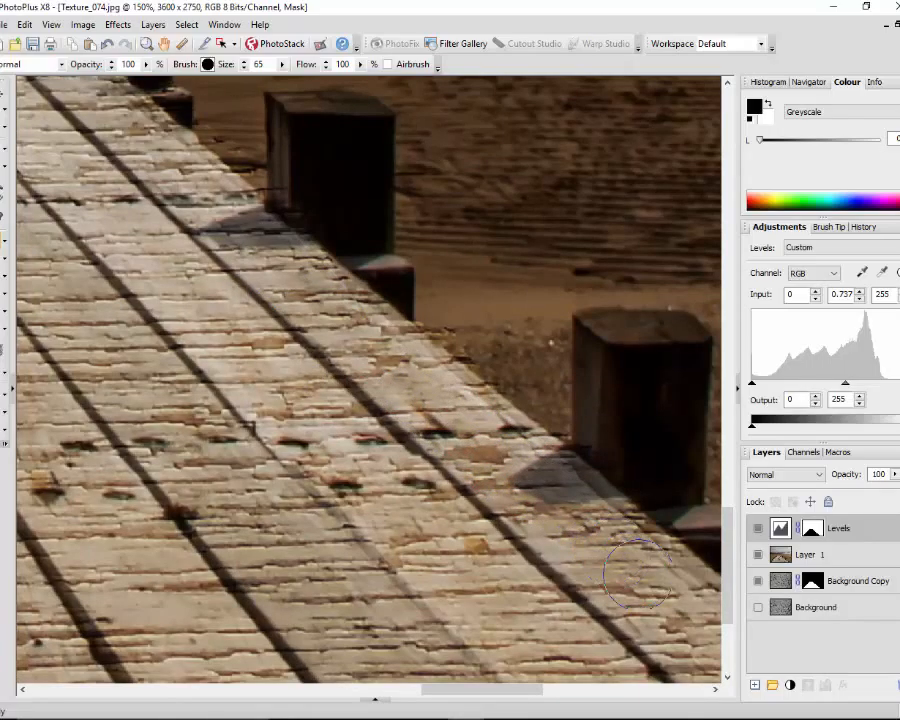
- Finish painting black on the Levels mask along the walkway's right edge to the nearest post, and return to the whole image
left_click_drag(518, 690, 576, 690)
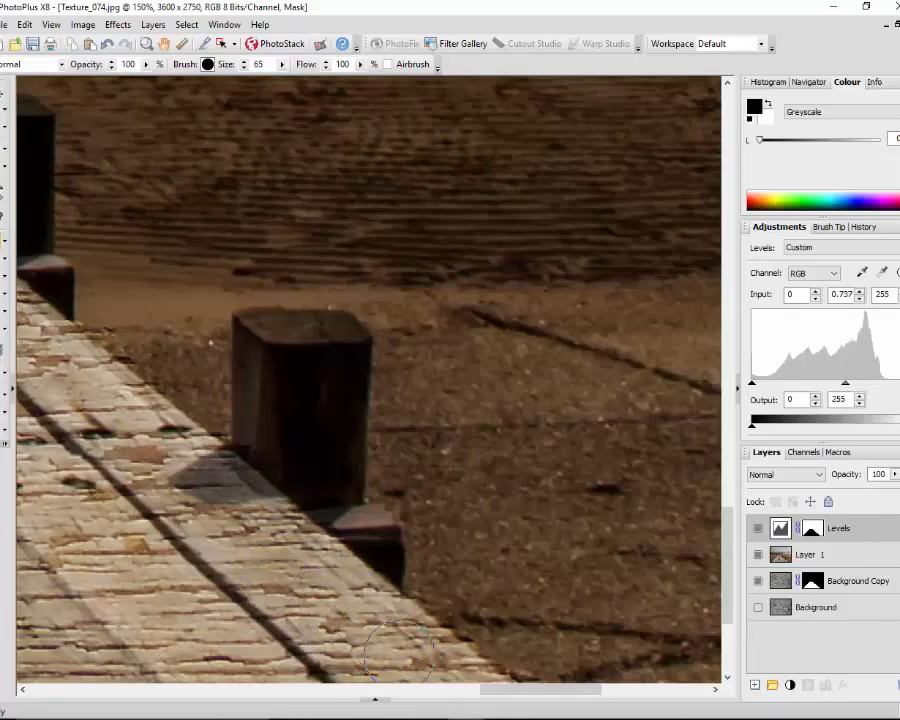
scroll(737, 598, "down", 3)
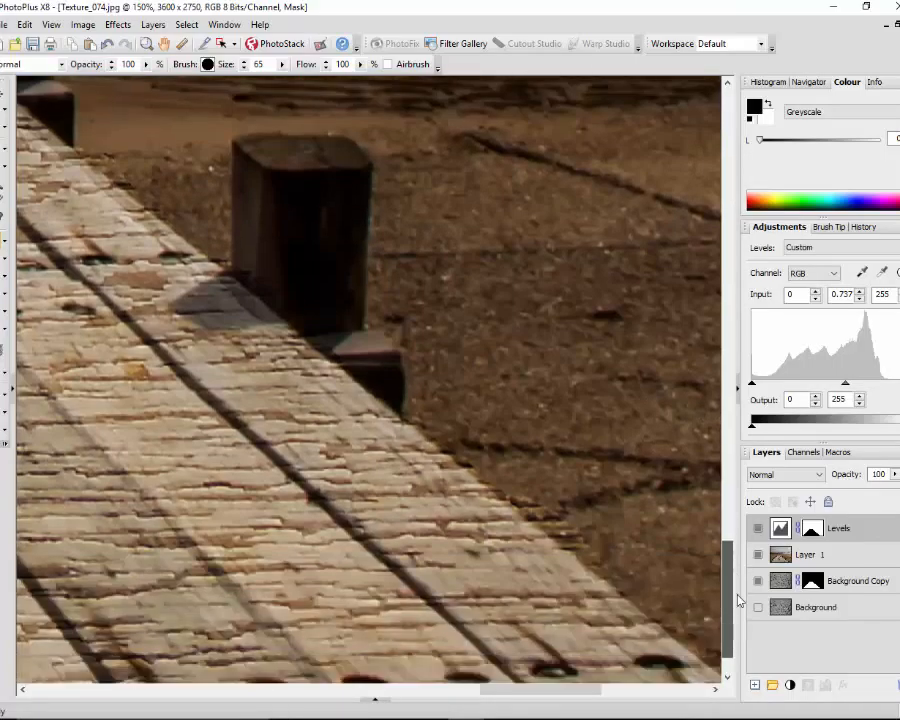
scroll(737, 598, "down", 1)
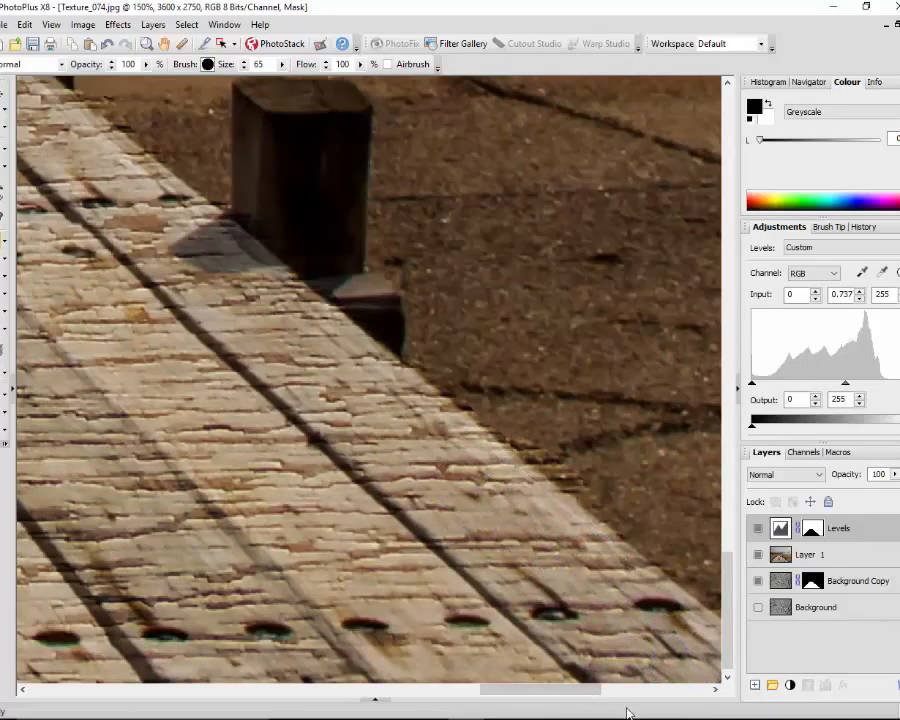
left_click_drag(583, 690, 643, 690)
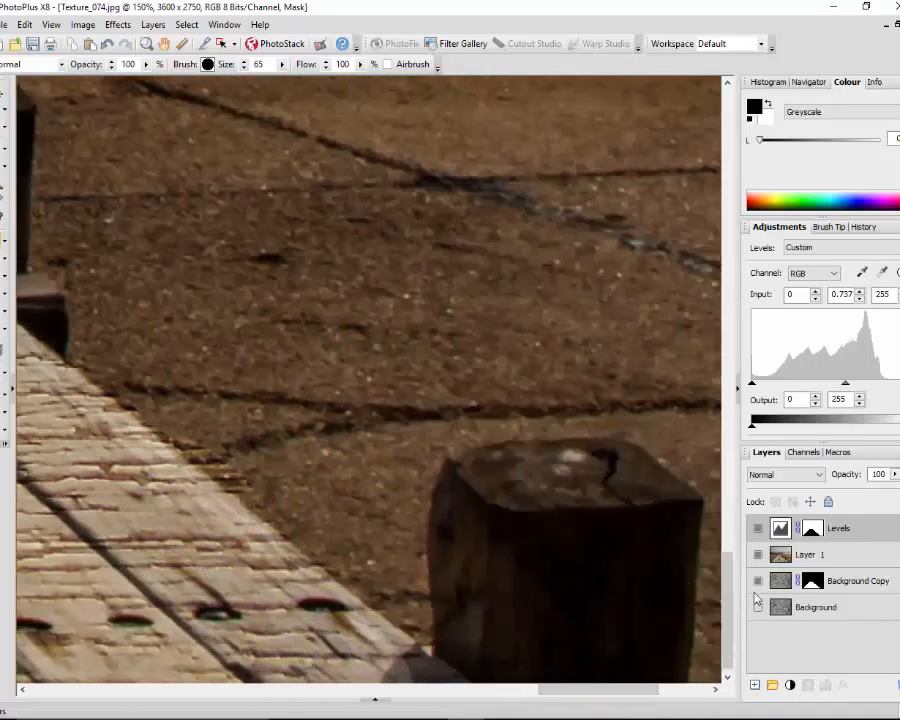
left_click_drag(726, 591, 726, 615)
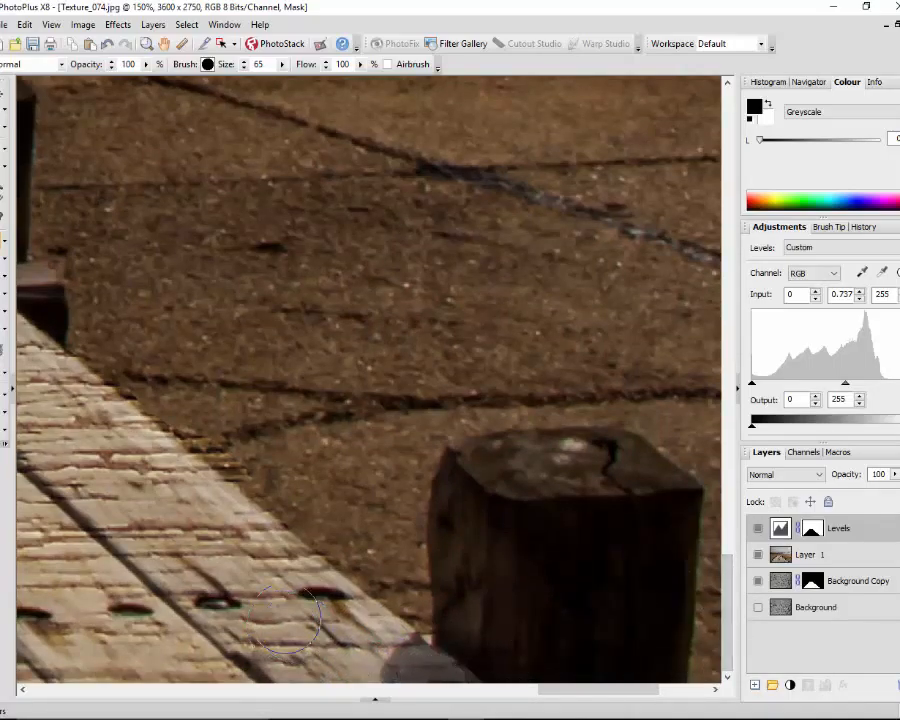
scroll(128, 495, "down", 5)
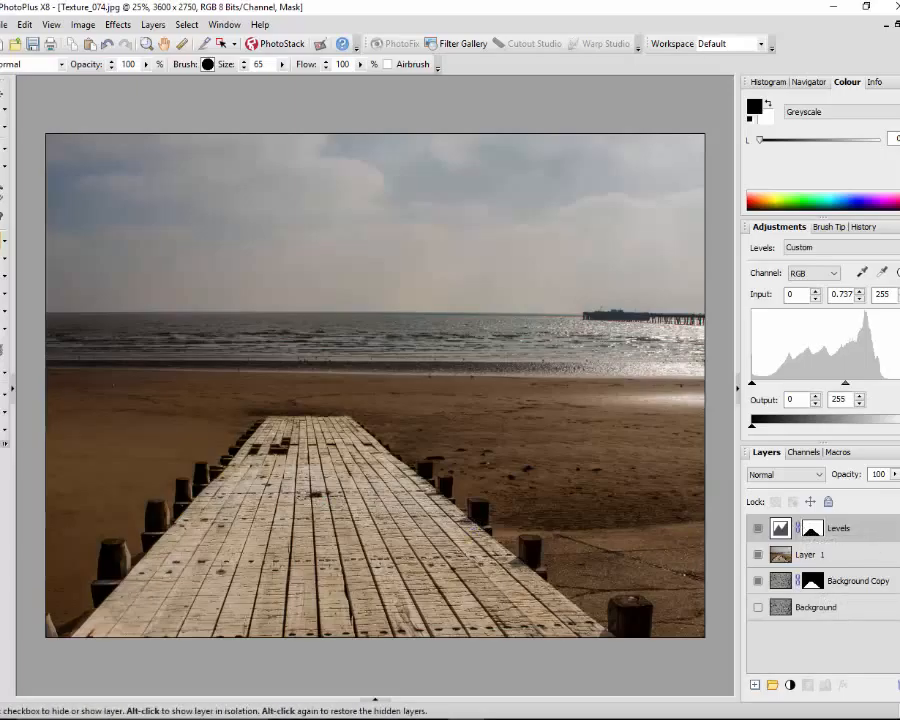
- Compare the image with and without the darkening by repeatedly hiding and showing the Levels layer, leaving it shown
left_click(758, 530)
left_click(758, 530)
left_click(758, 530)
left_click(758, 530)
left_click(758, 530)
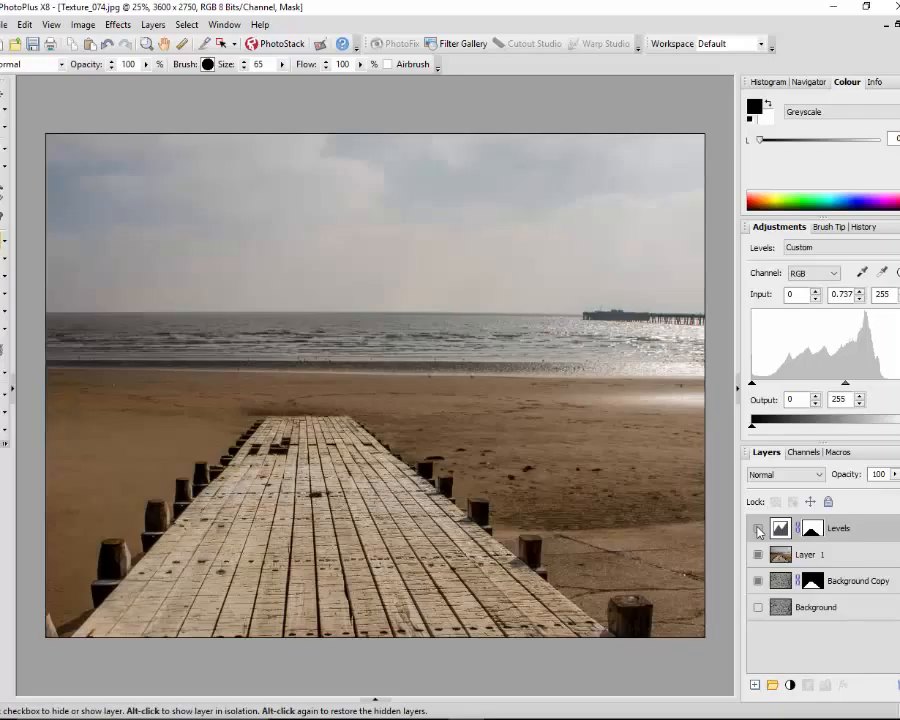
left_click(758, 530)
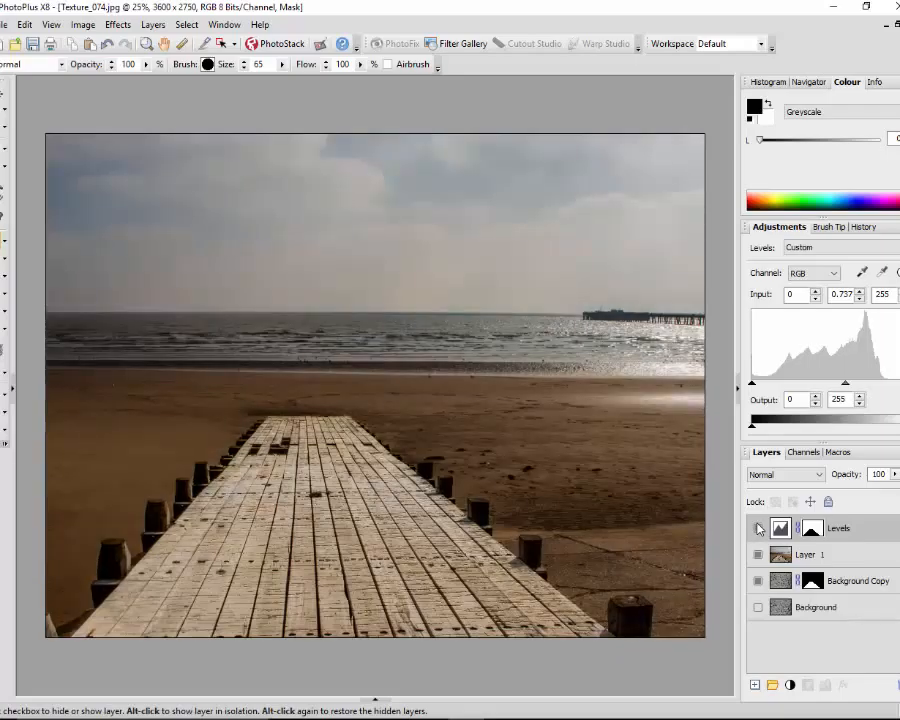
left_click(758, 529)
left_click(758, 530)
left_click(758, 530)
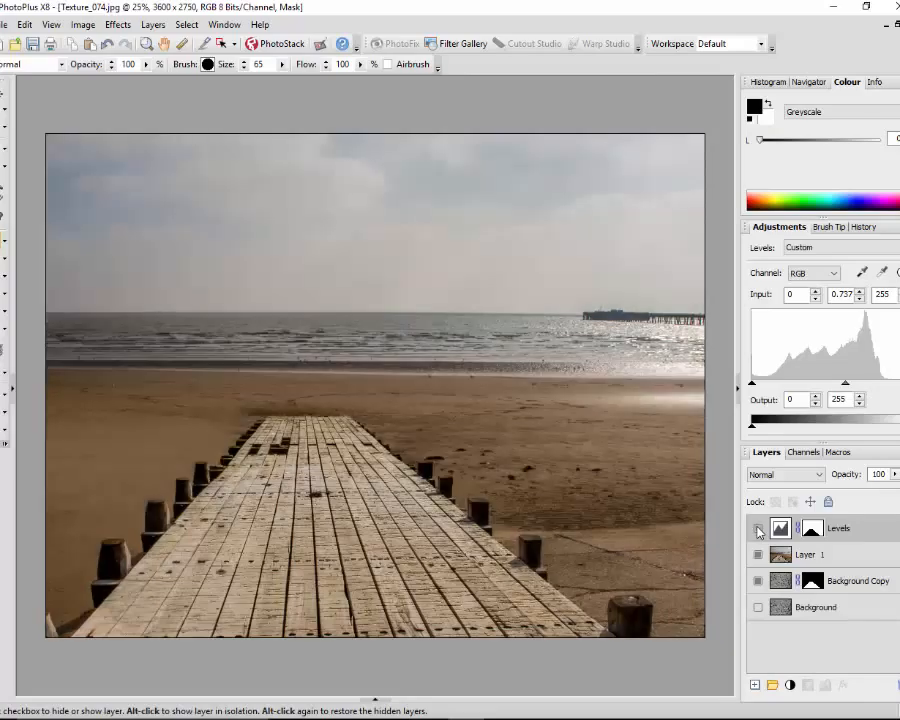
left_click(758, 530)
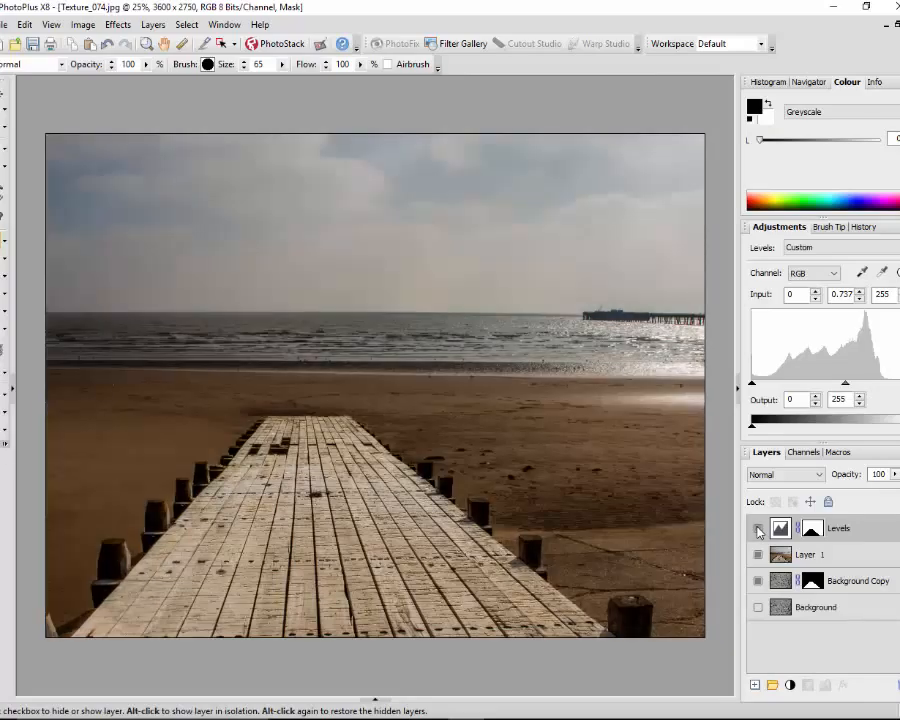
left_click(758, 530)
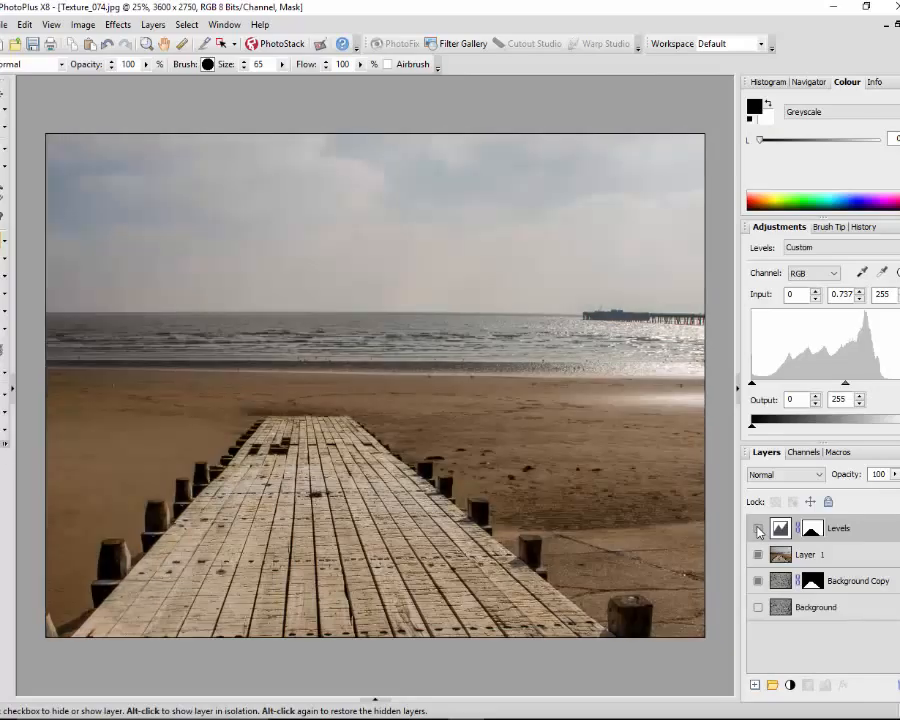
left_click(758, 530)
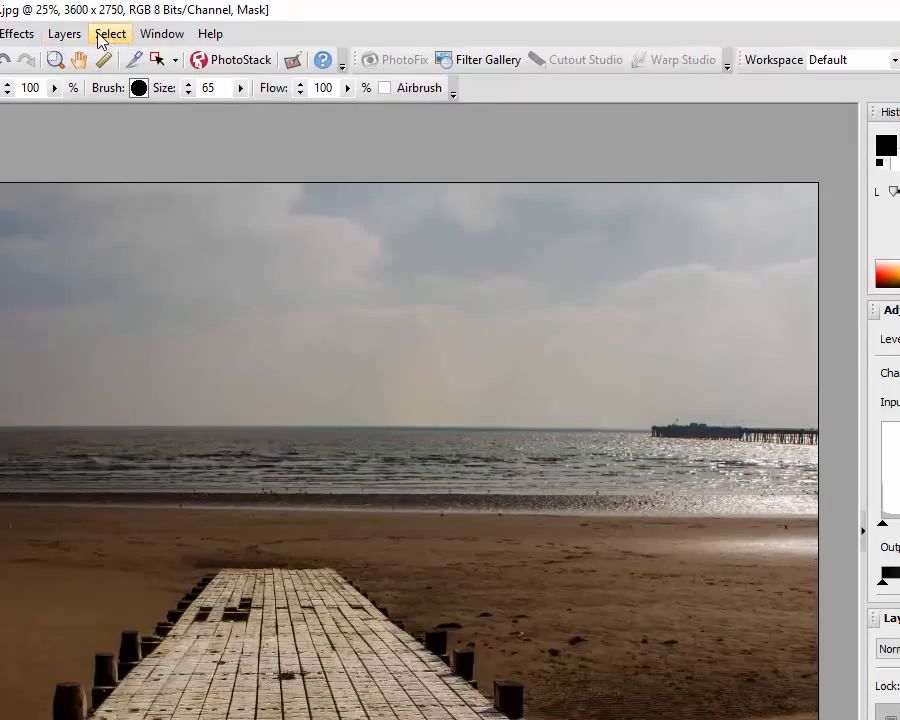
- Merge all layers, visible and hidden, into a single layer with Merge All
left_click(64, 34)
mouse_move(128, 510)
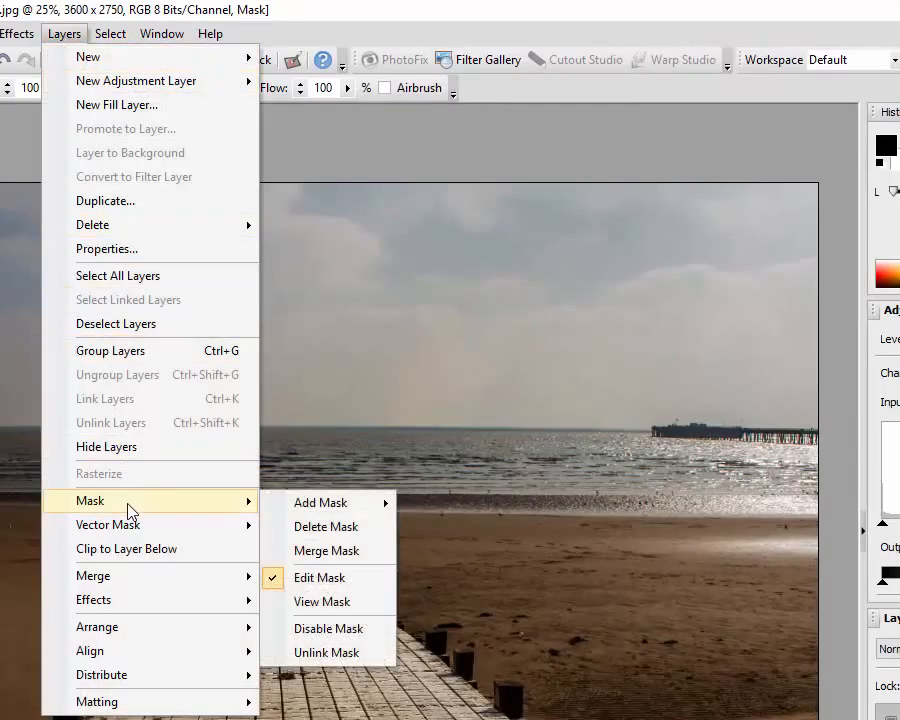
mouse_move(170, 586)
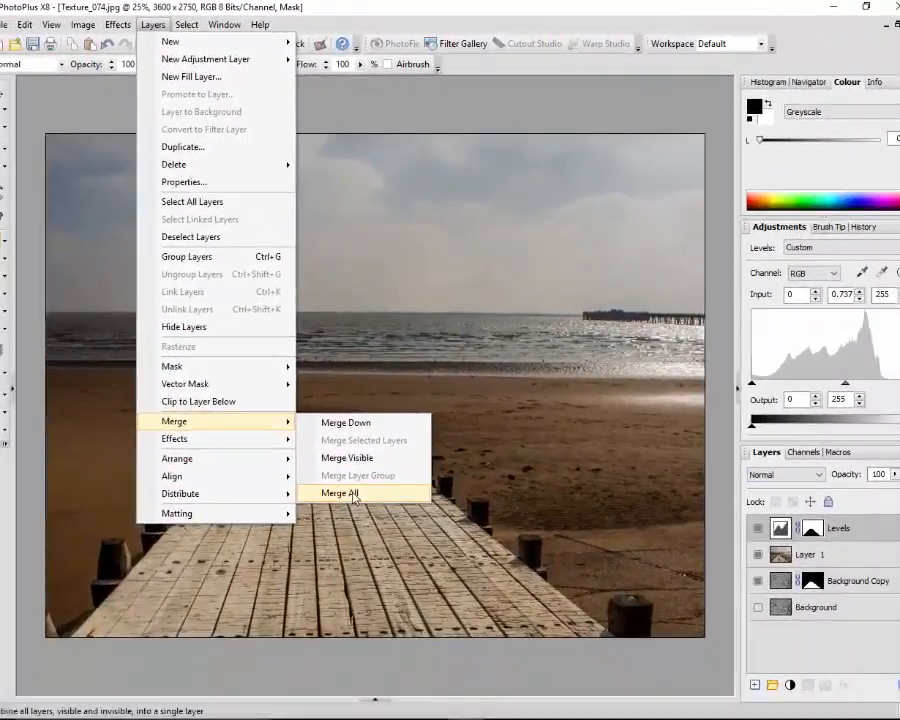
left_click(340, 680)
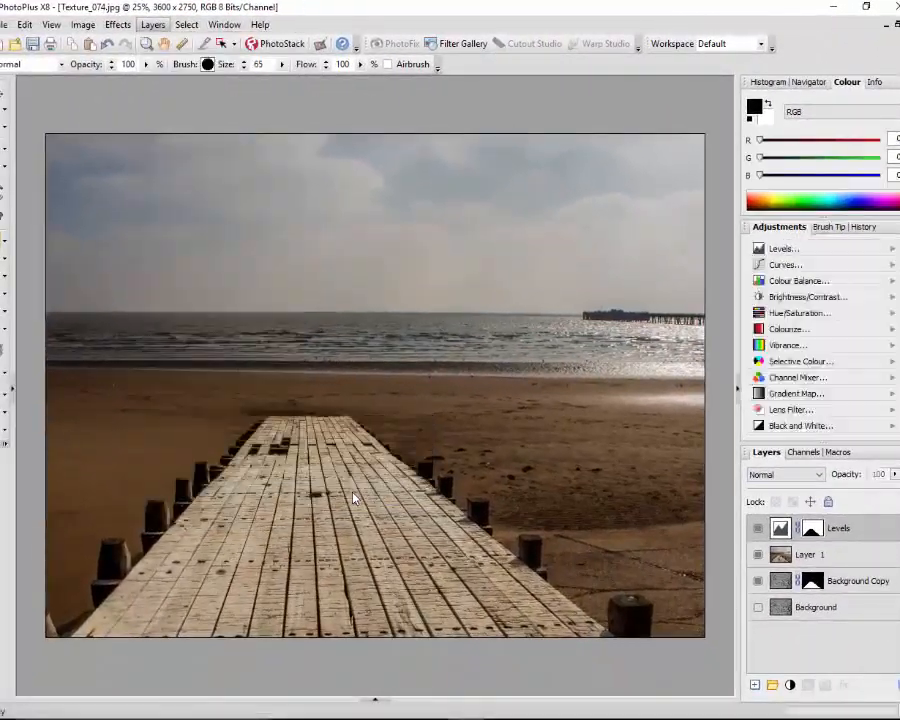